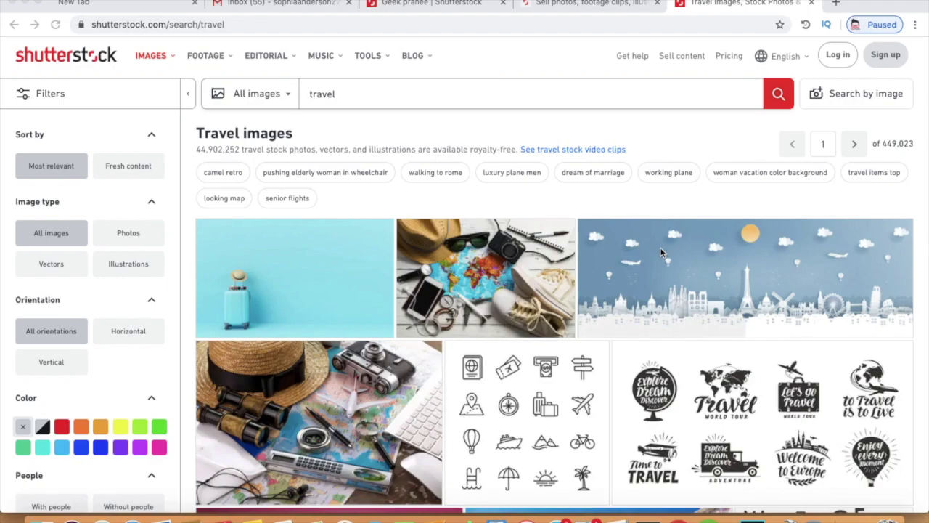
Step: Go to the Sell photos tab and start contributor sign-up with Get started
click(572, 7)
key(ctrl+shift+Tab)
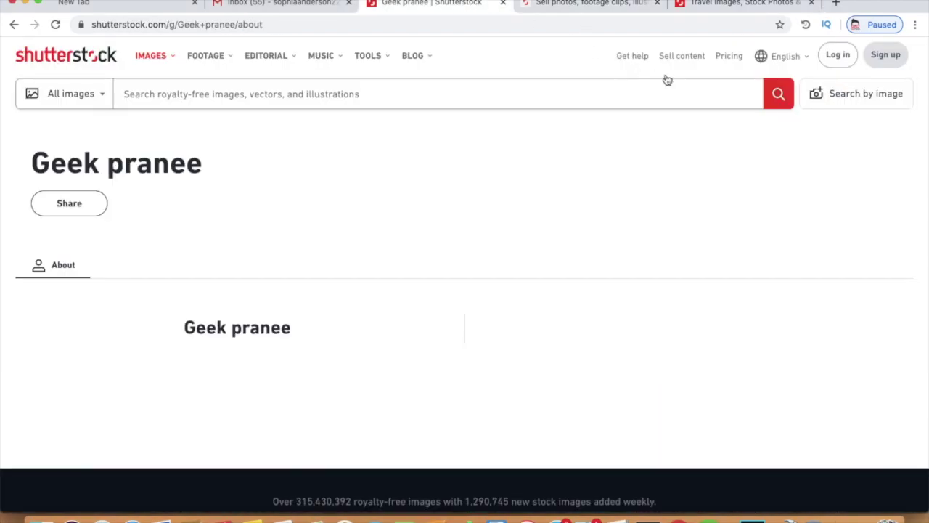
click(579, 6)
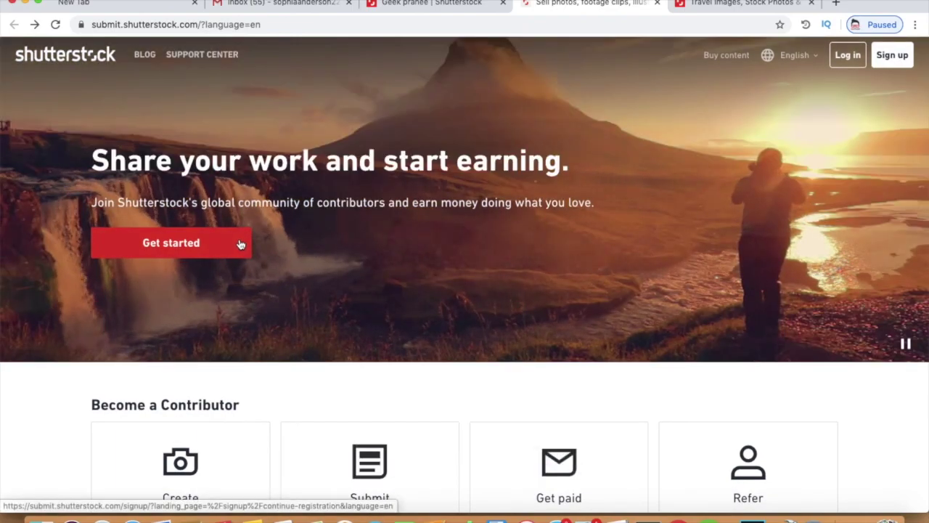
click(241, 244)
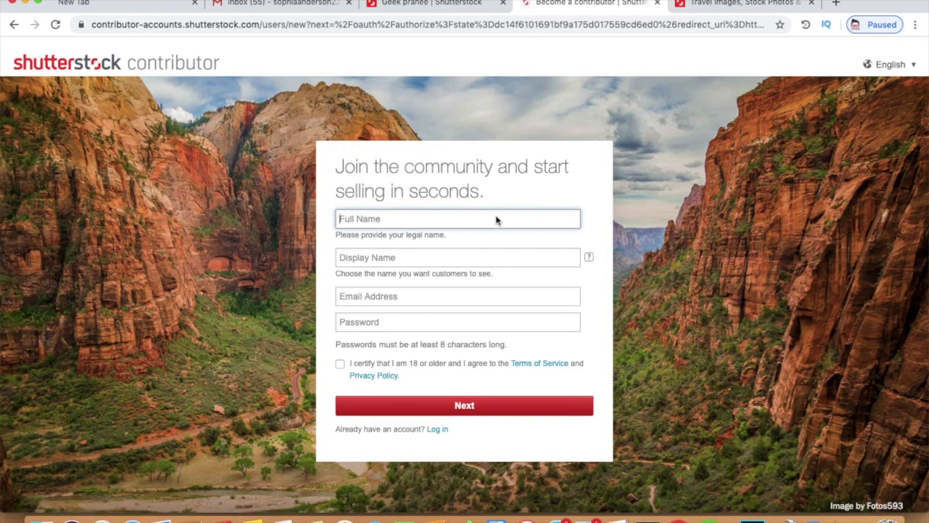
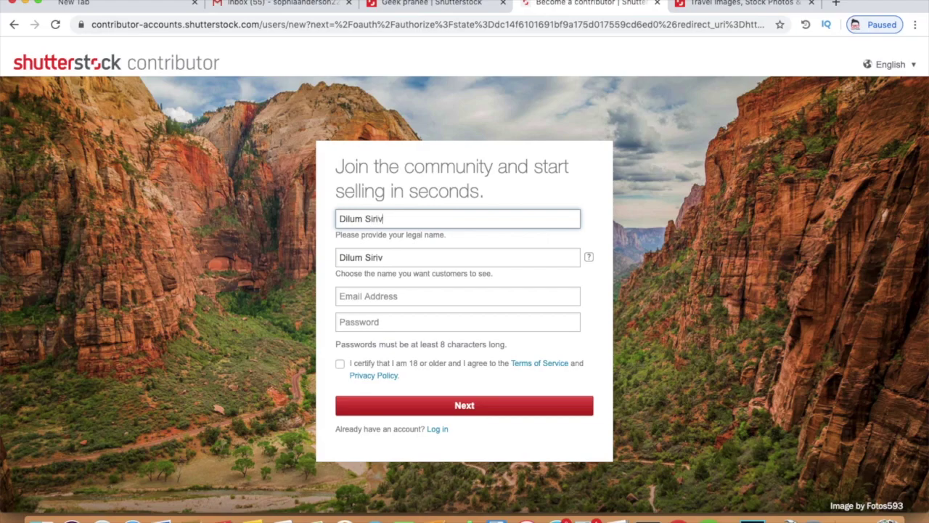
Step: Enter the full name, then copy the Google account's email address into the email field
click(466, 292)
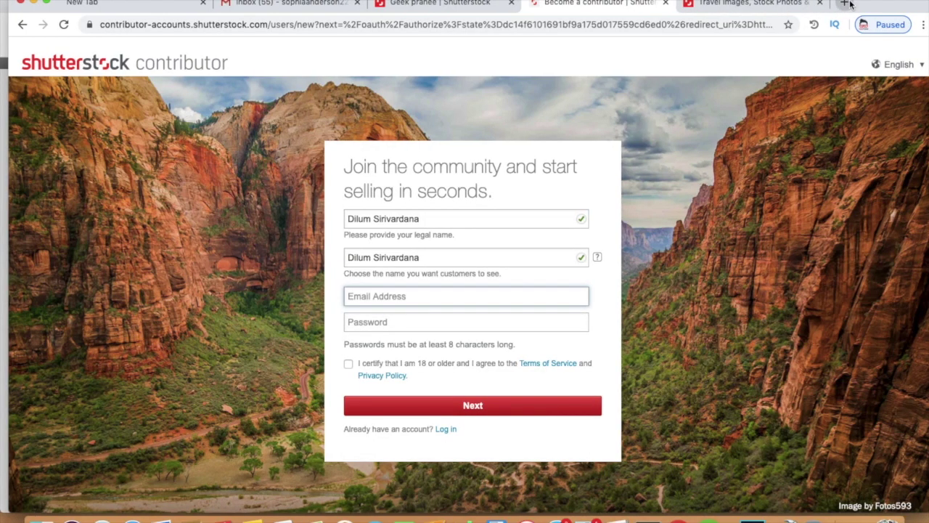
click(835, 3)
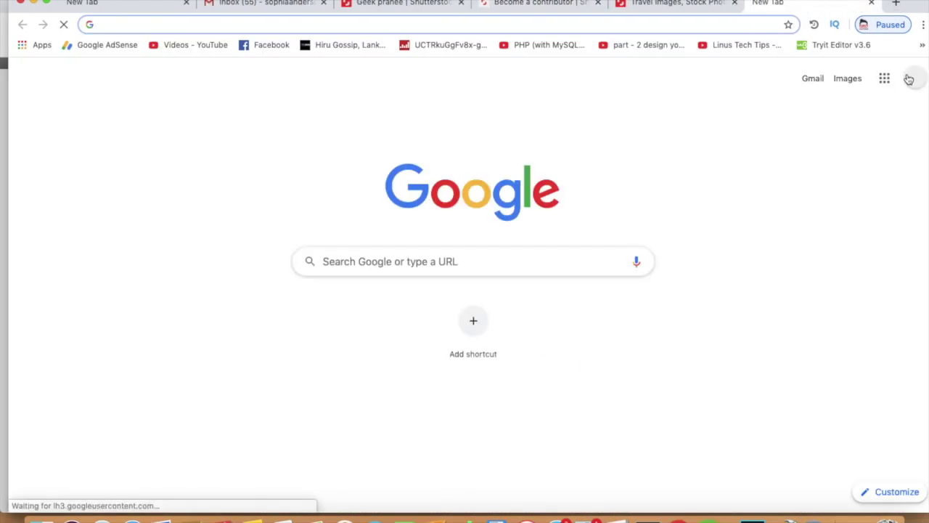
click(912, 79)
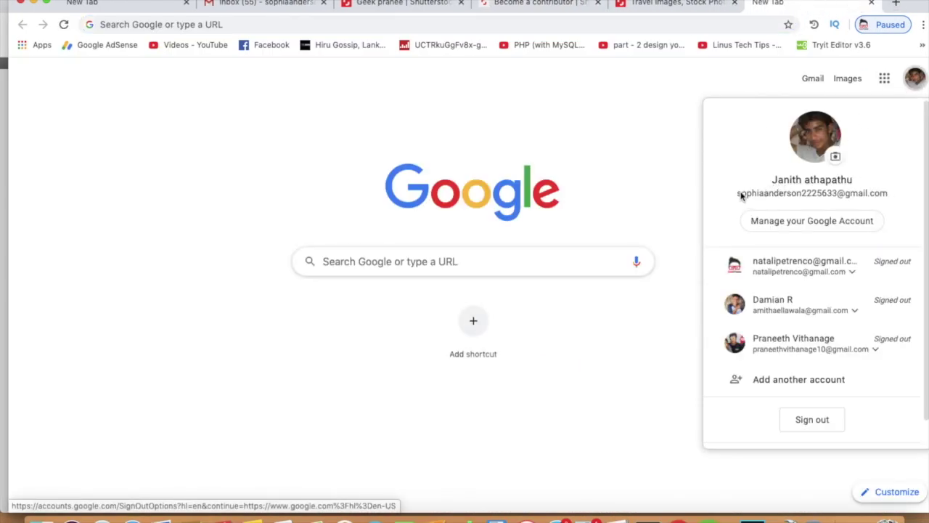
drag(737, 194, 892, 193)
key(super+c)
key(Escape)
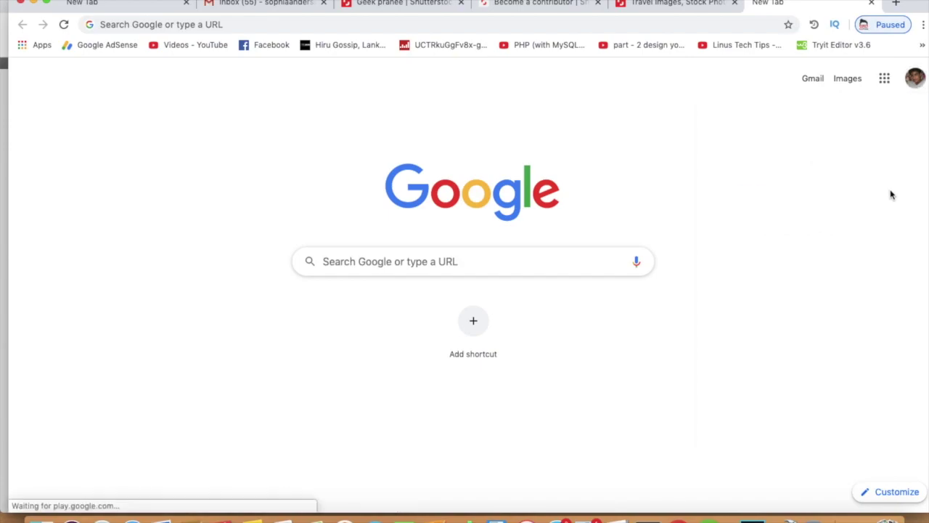
click(916, 80)
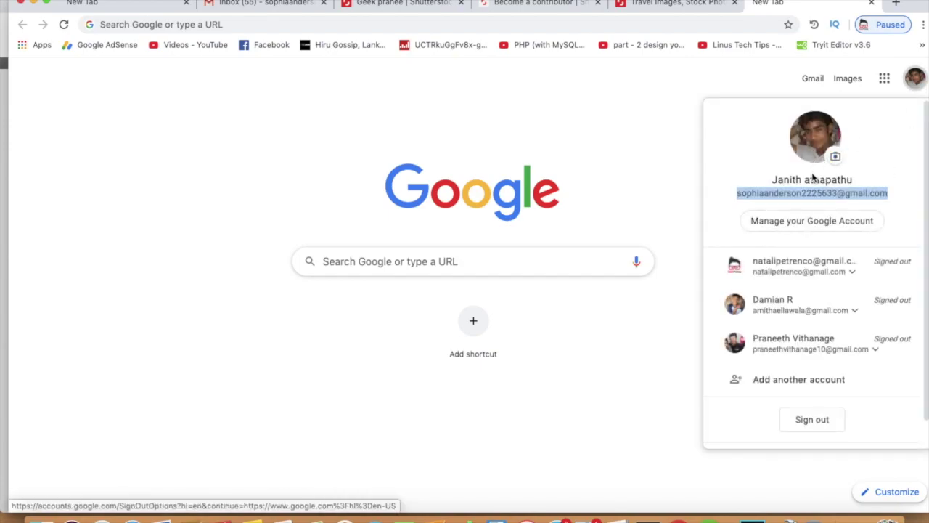
click(520, 10)
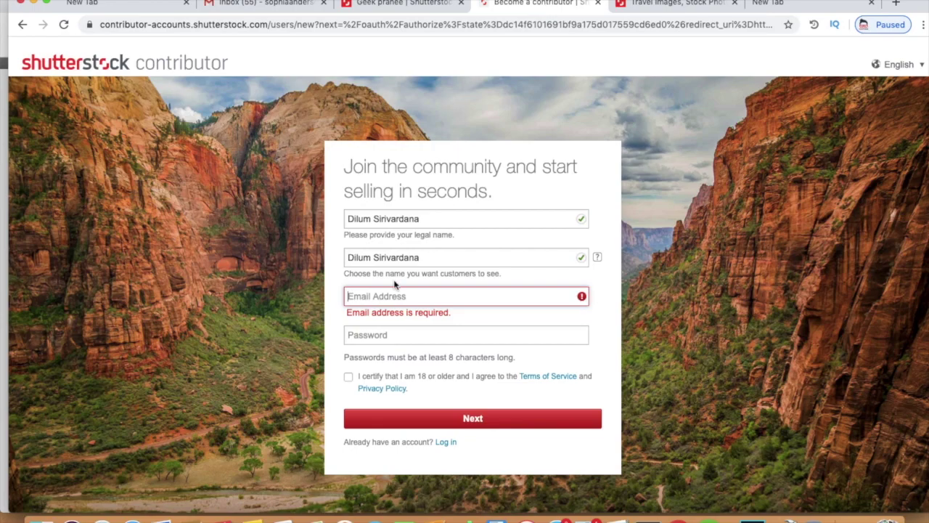
key(super+v)
Step: Enter the password, tick the age and terms certification, and submit the form
click(389, 328)
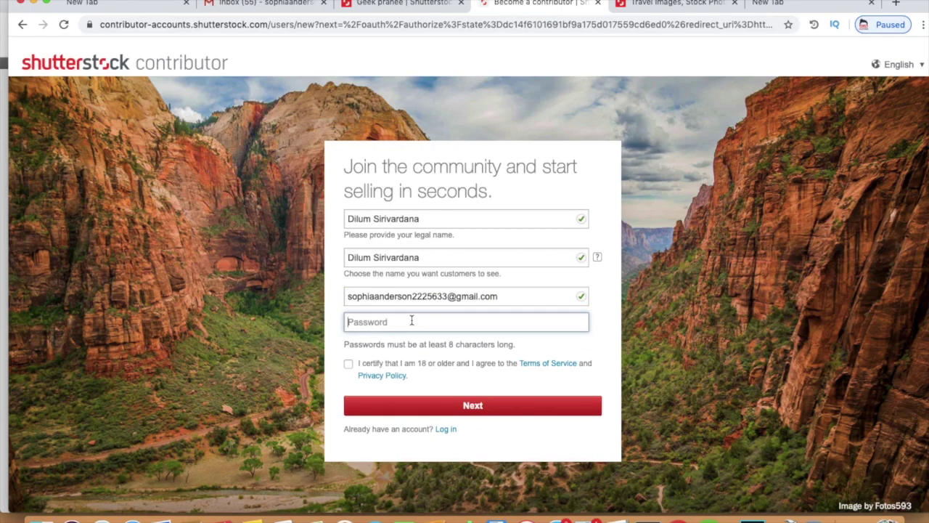
text(a)
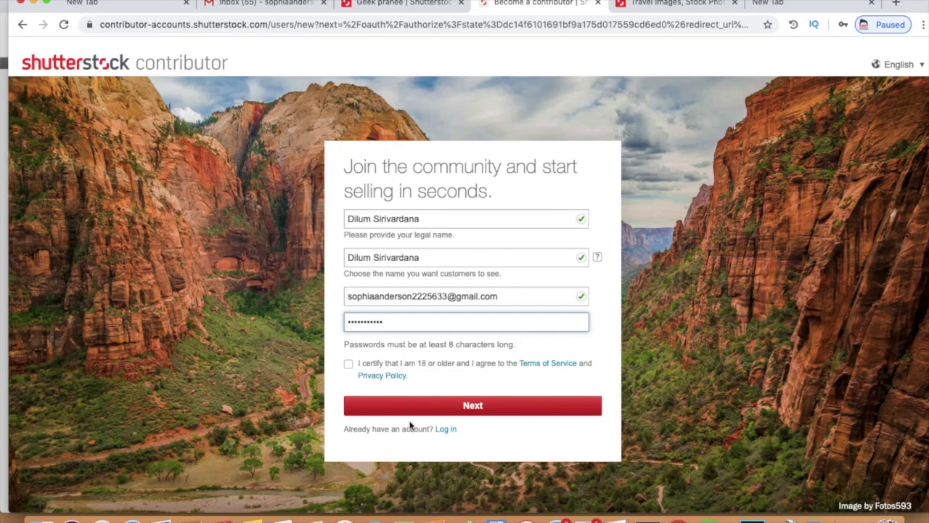
click(349, 364)
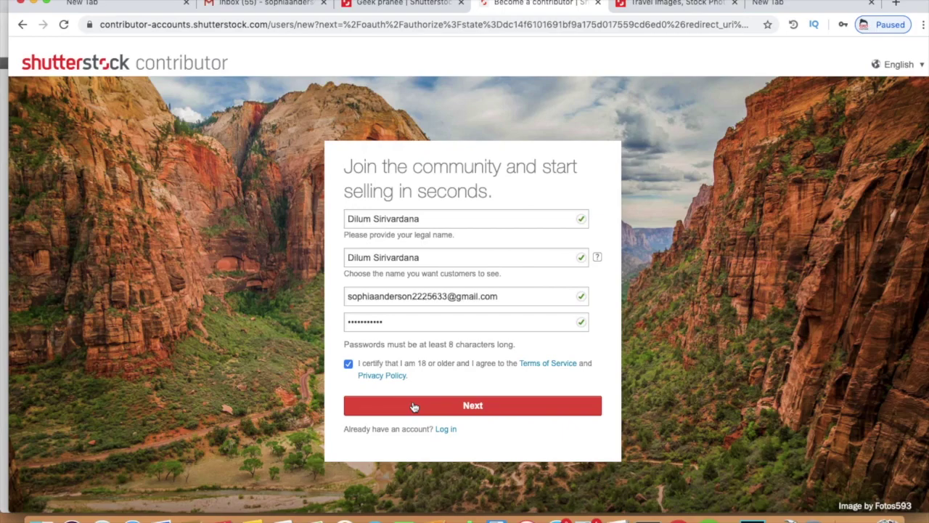
click(414, 408)
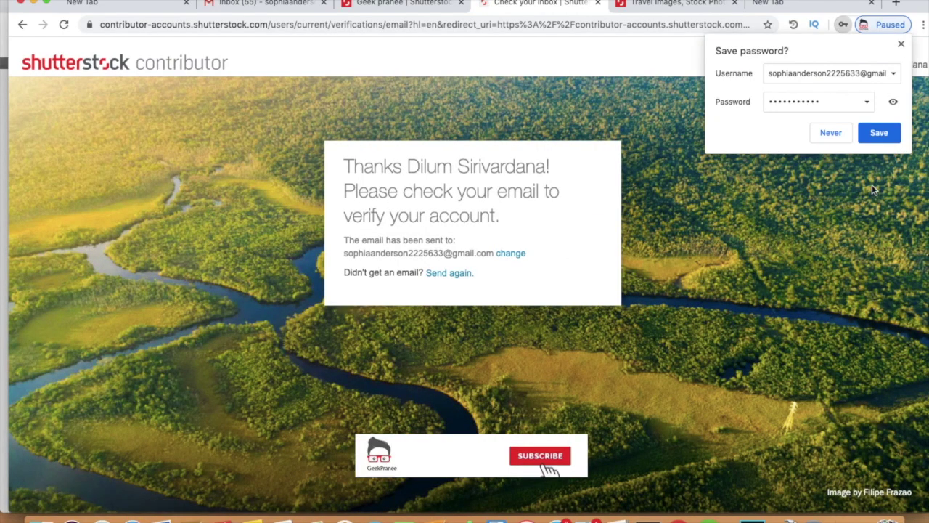
Step: Save the password in the browser, refresh Gmail and open the Shutterstock email under Promotions
click(879, 132)
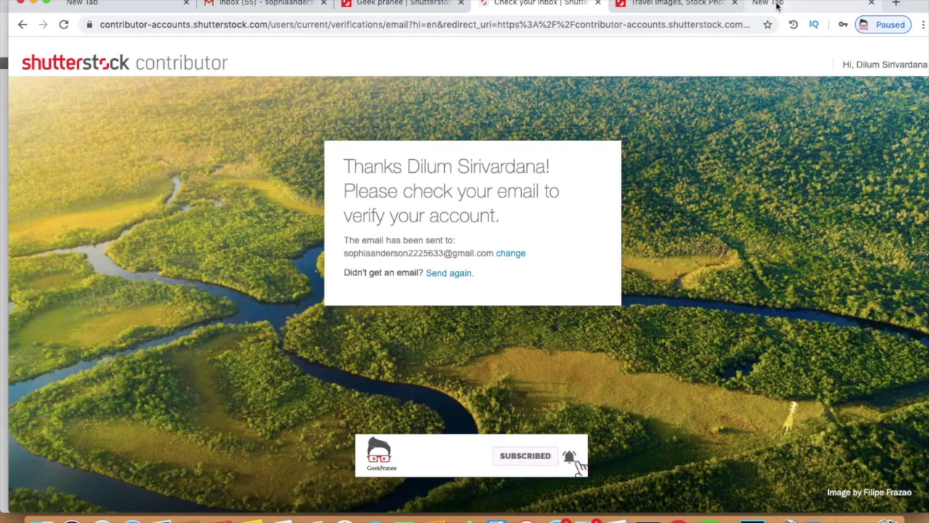
click(768, 6)
click(235, 10)
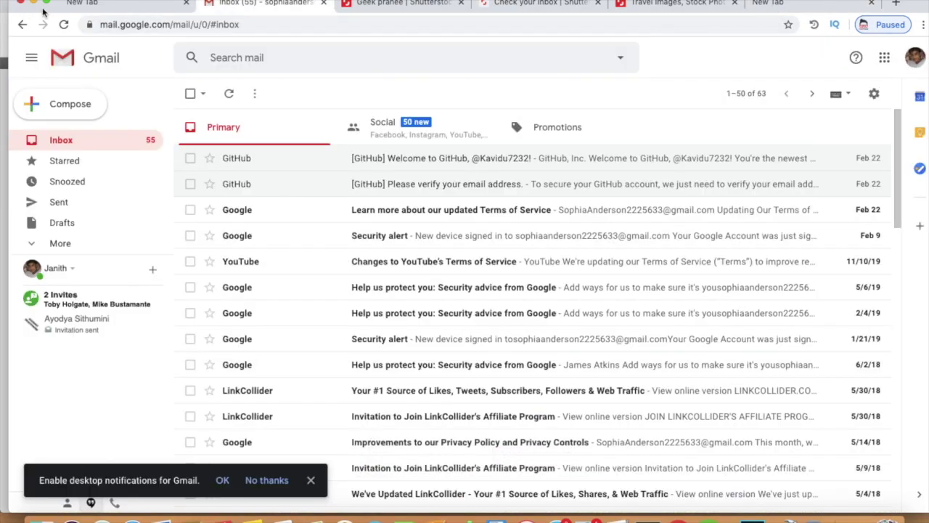
click(64, 24)
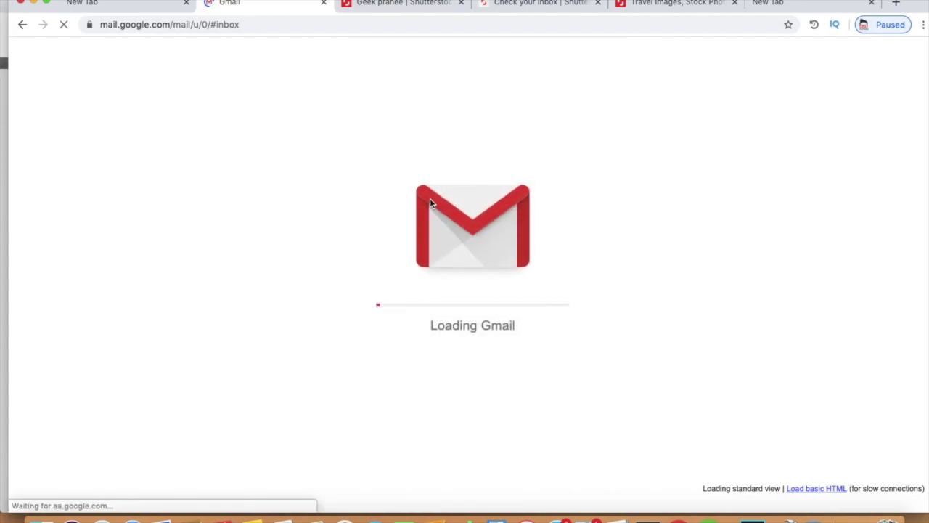
click(534, 138)
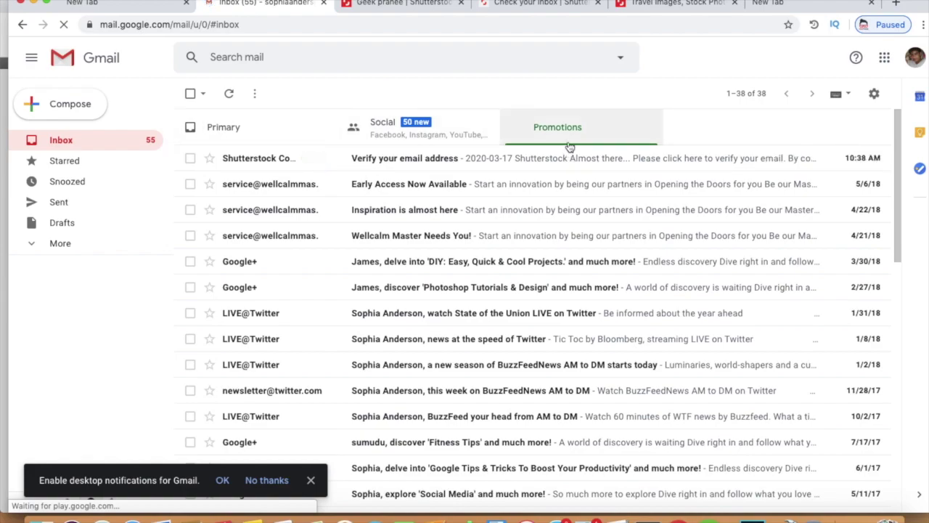
click(510, 161)
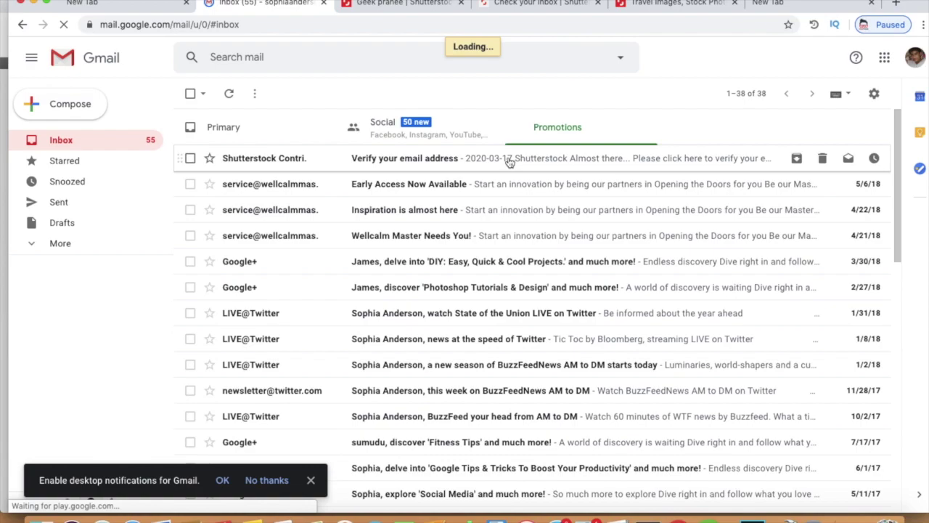
Step: Open the 'Verify your email address' message and follow its verification link
click(645, 9)
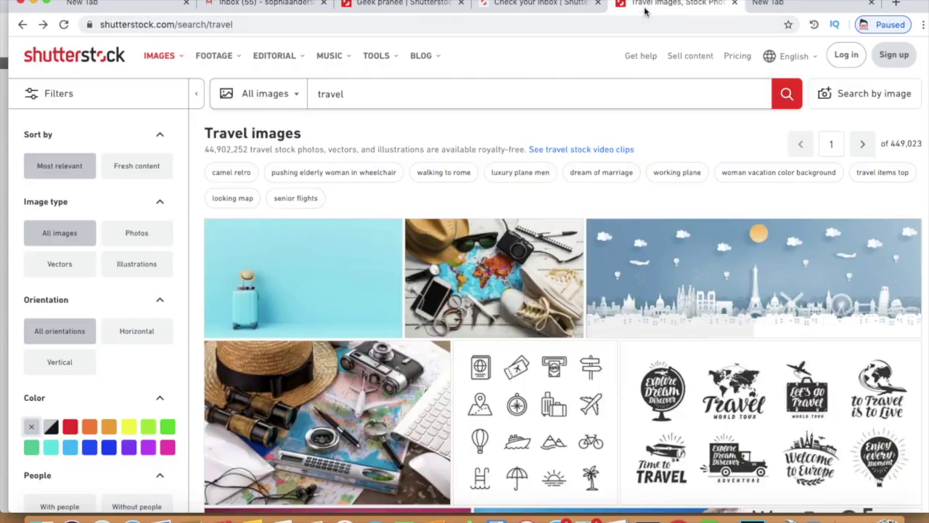
click(565, 6)
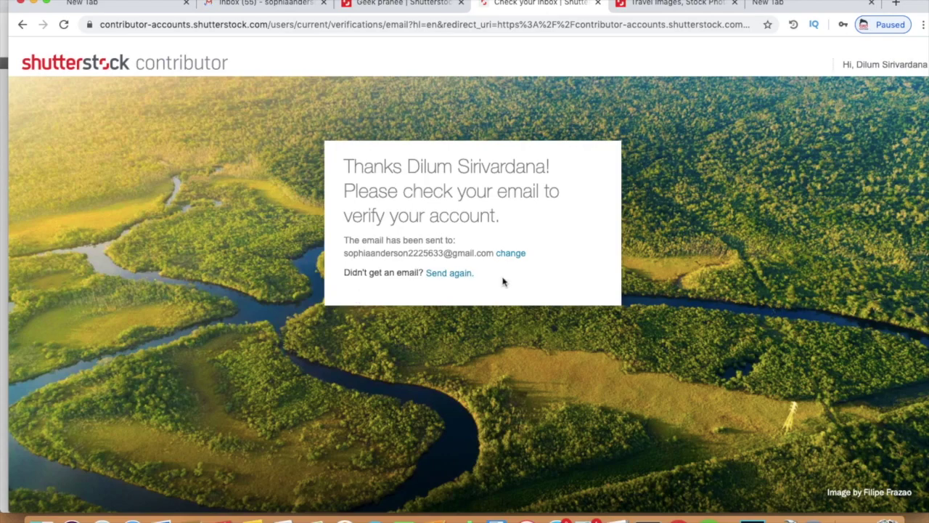
click(265, 4)
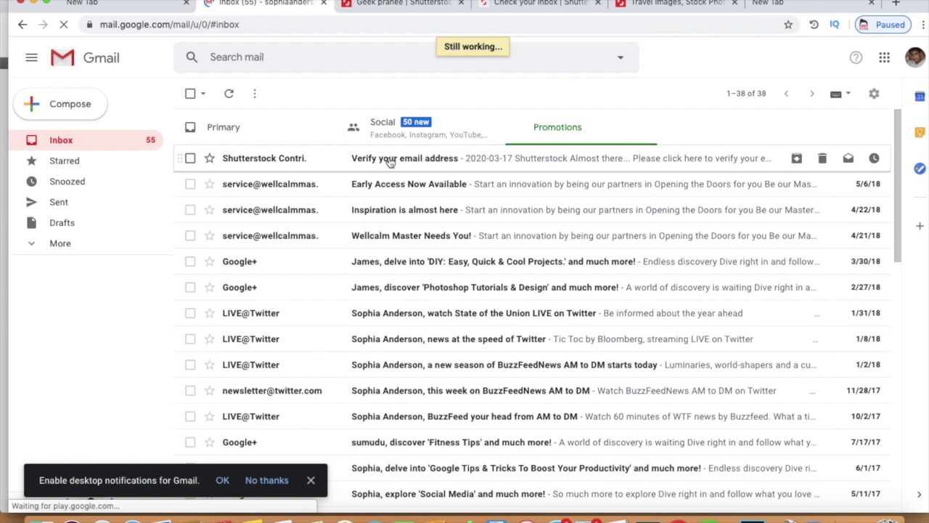
click(390, 161)
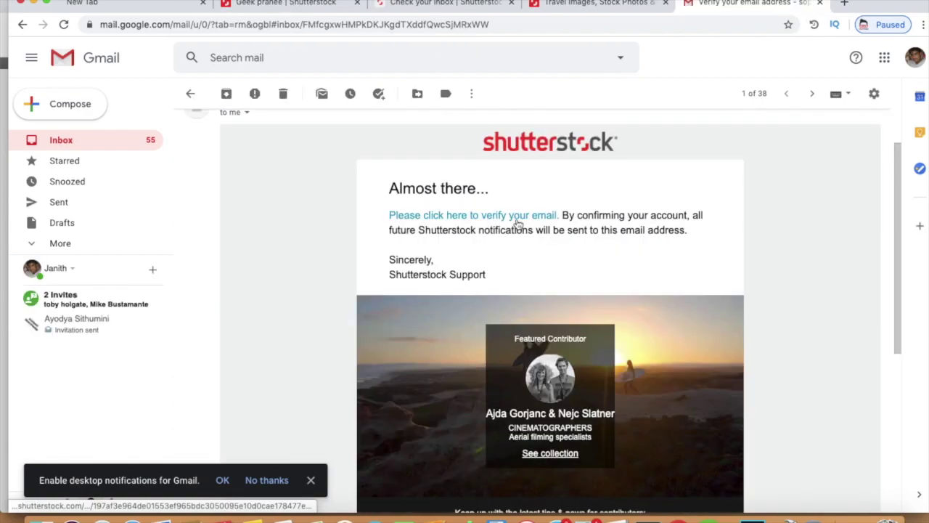
click(514, 218)
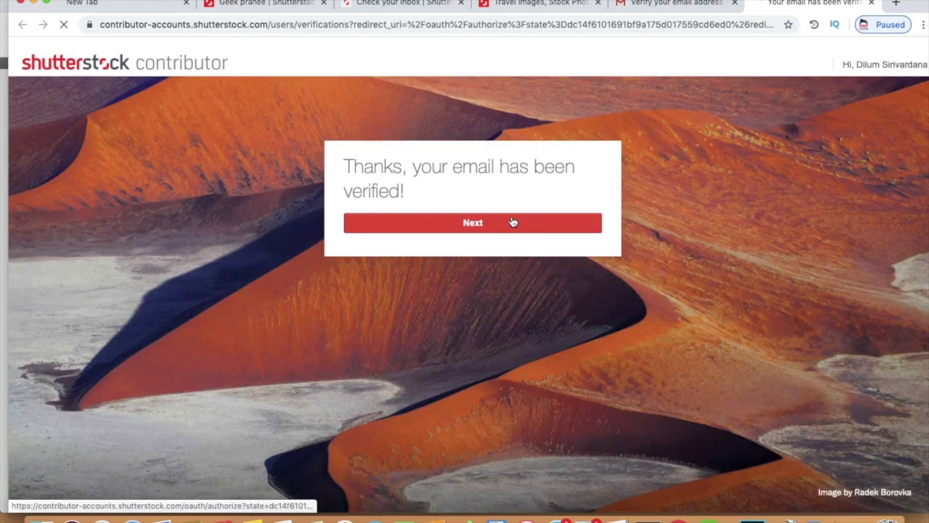
Step: Continue past the verification and set the residential country to Sri Lanka
click(512, 222)
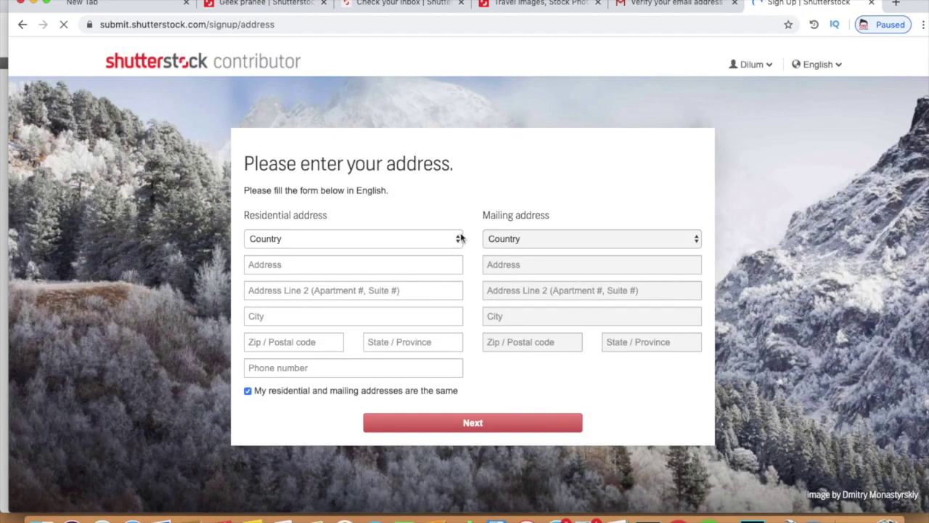
click(421, 243)
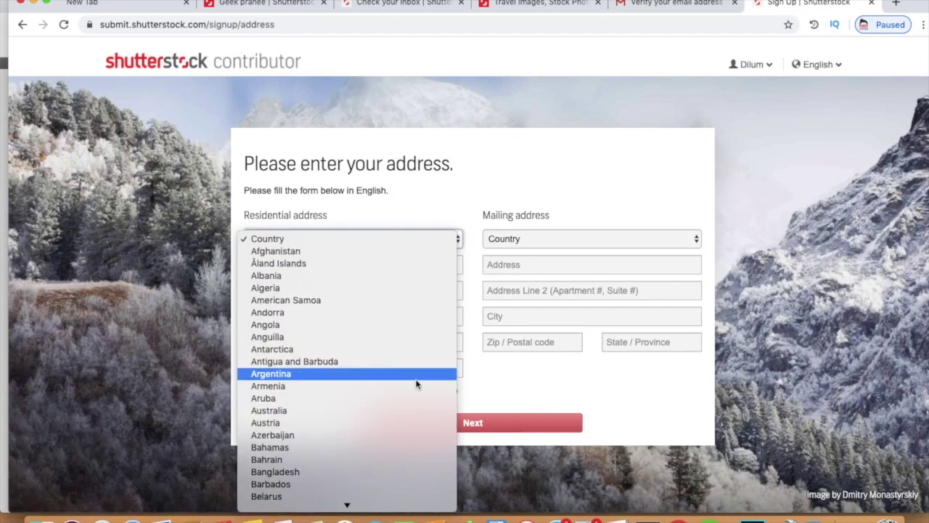
text(sri)
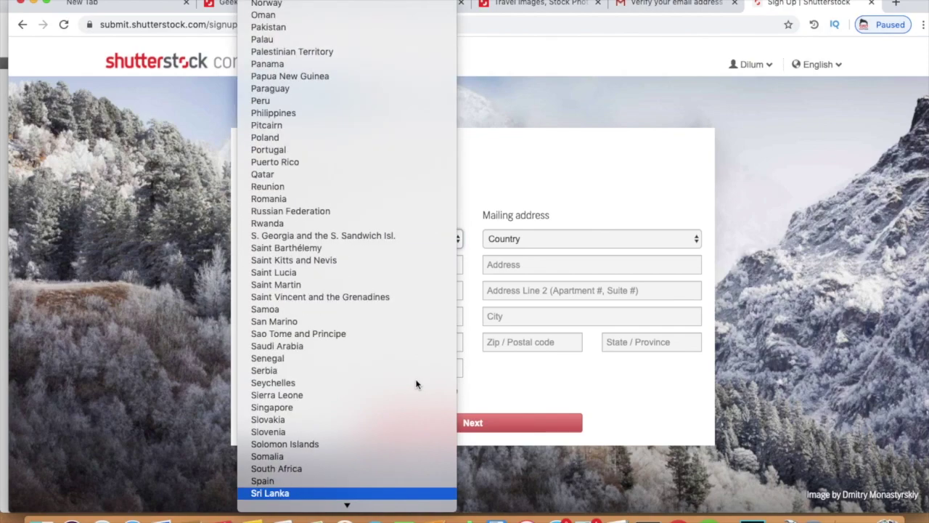
key(Return)
Step: Fill in the street 'temple road', the second address line and the city
click(361, 267)
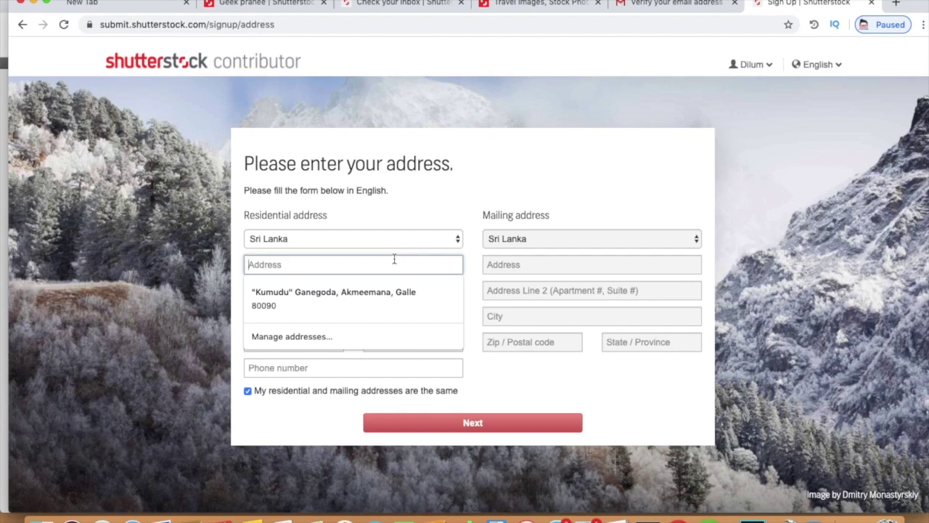
text(temple r)
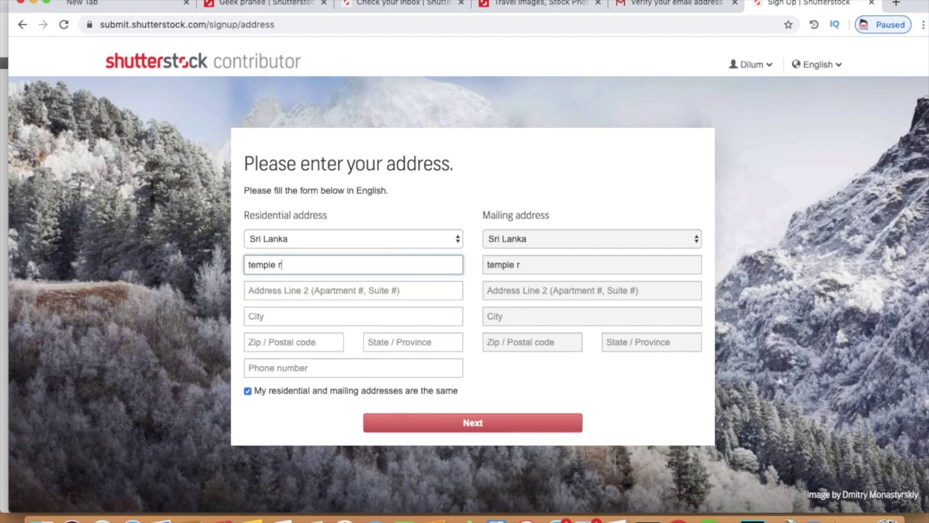
text(oad)
click(345, 290)
text(k)
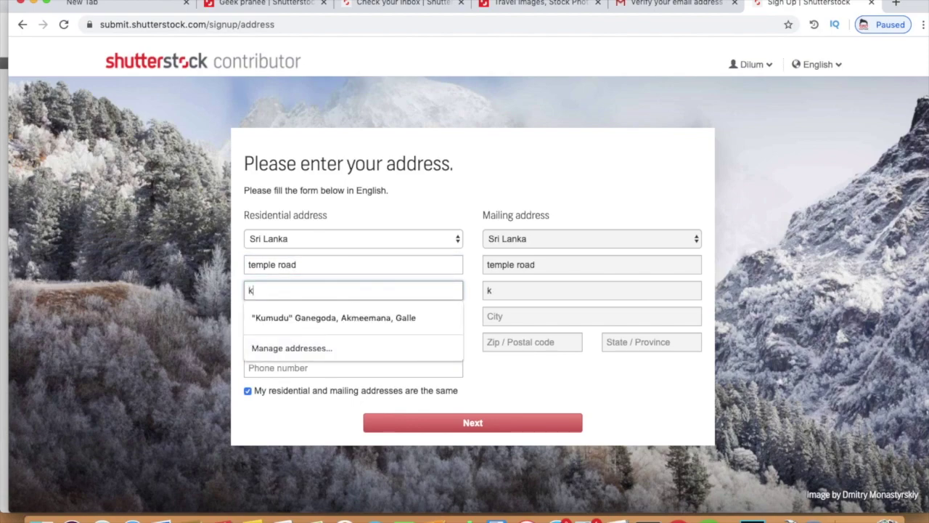
text(it)
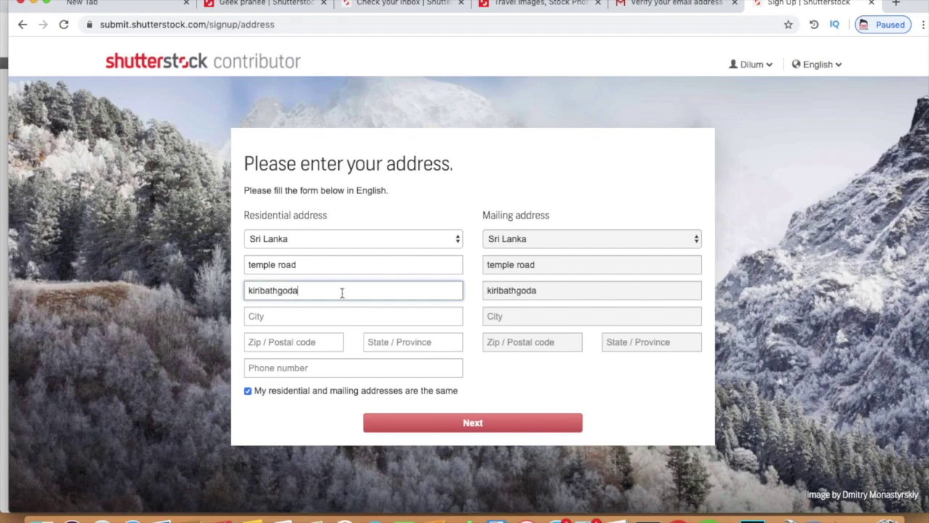
click(291, 322)
text(colombo)
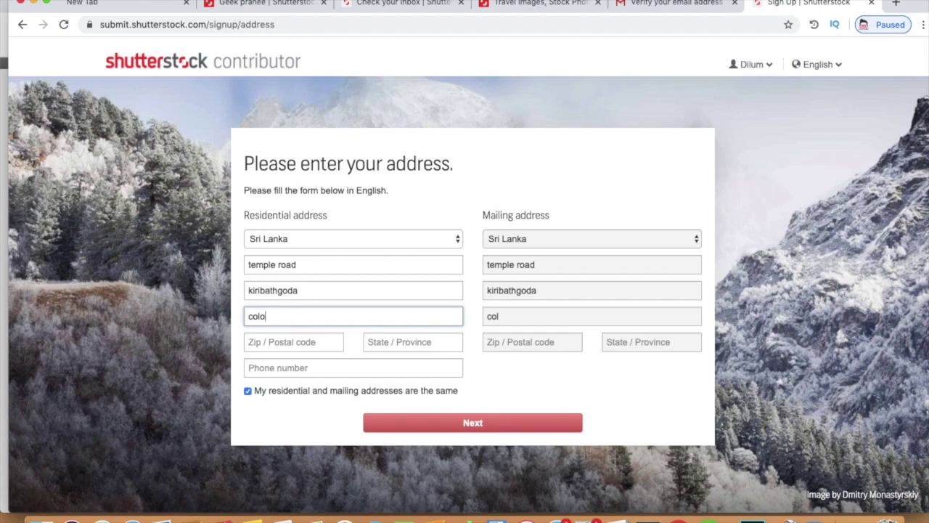
Step: Dismiss the postal code and province autofill suggestions, then copy the city name
click(278, 338)
click(394, 332)
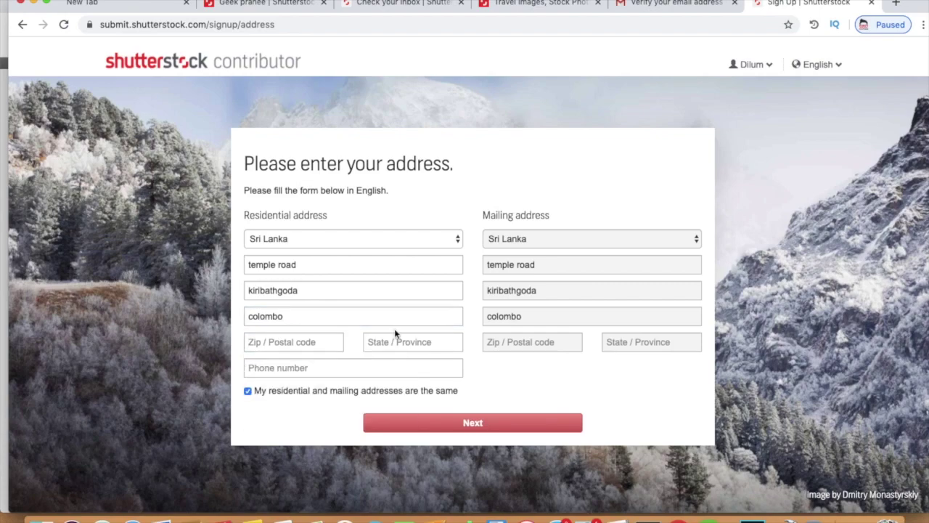
click(389, 338)
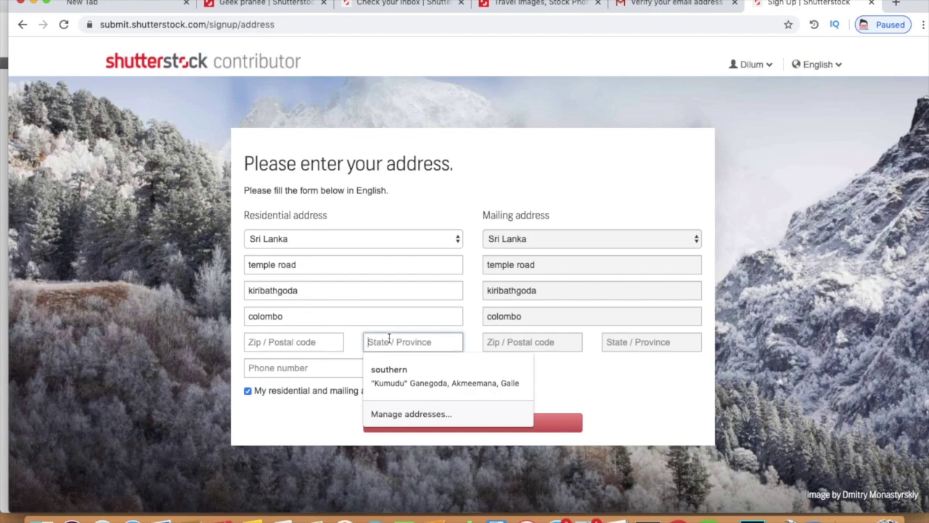
click(627, 374)
drag(317, 316, 249, 310)
key(super+c)
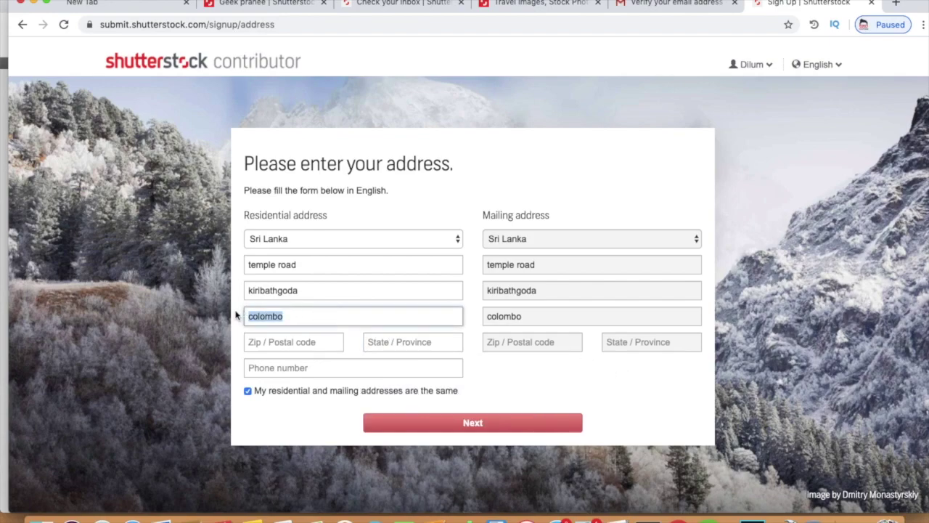
click(896, 4)
Step: Search Google for the Kiribathgoda postal code and copy the result 11600
key(super+v)
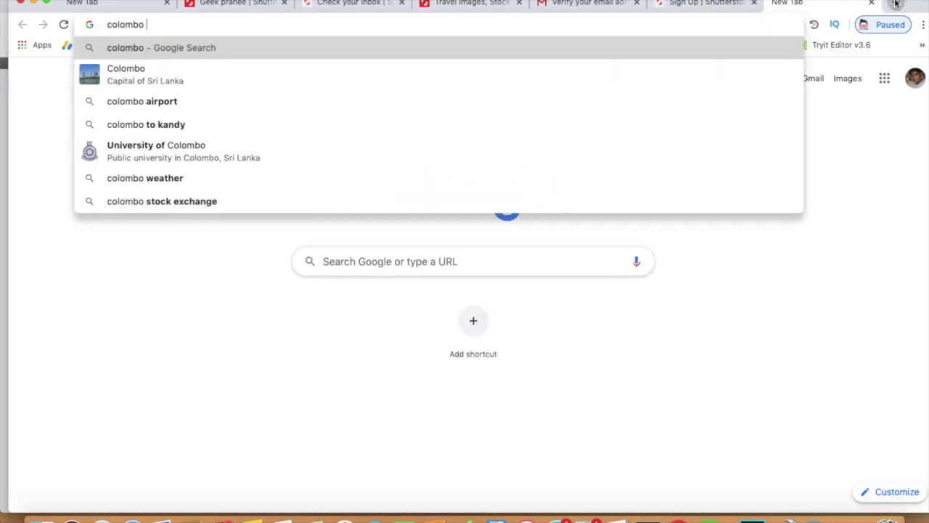
text(p)
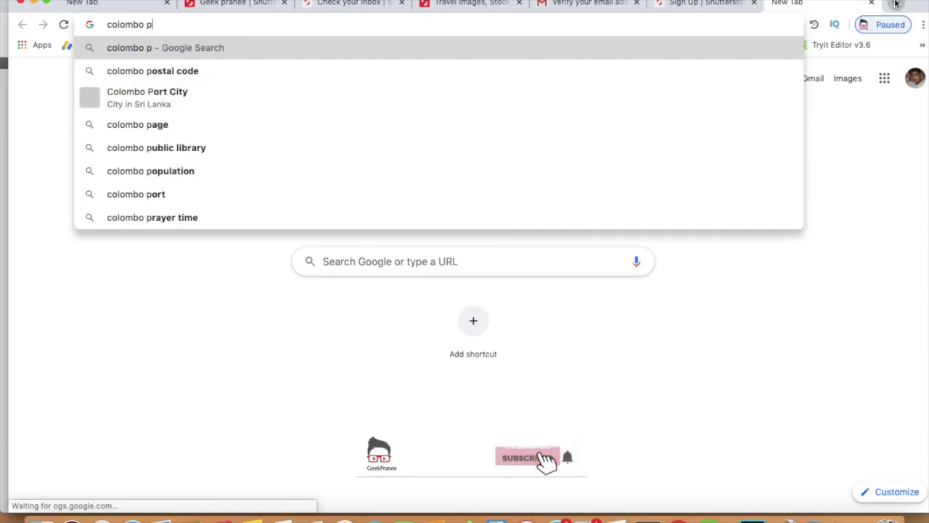
text(ostel co)
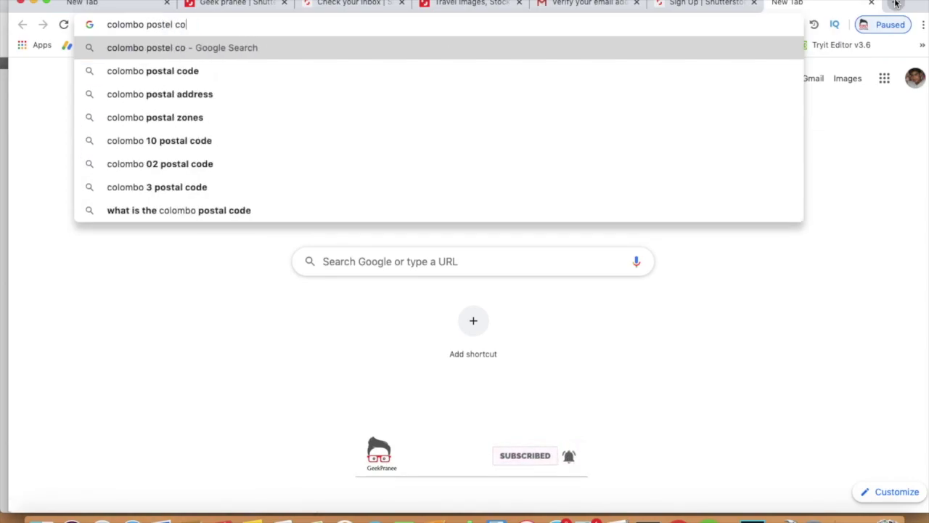
text(d e)
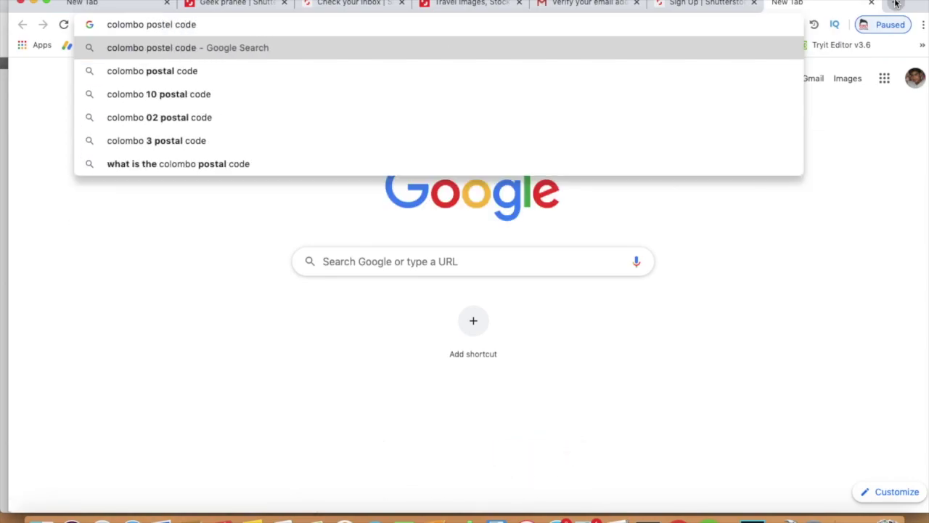
key(Return)
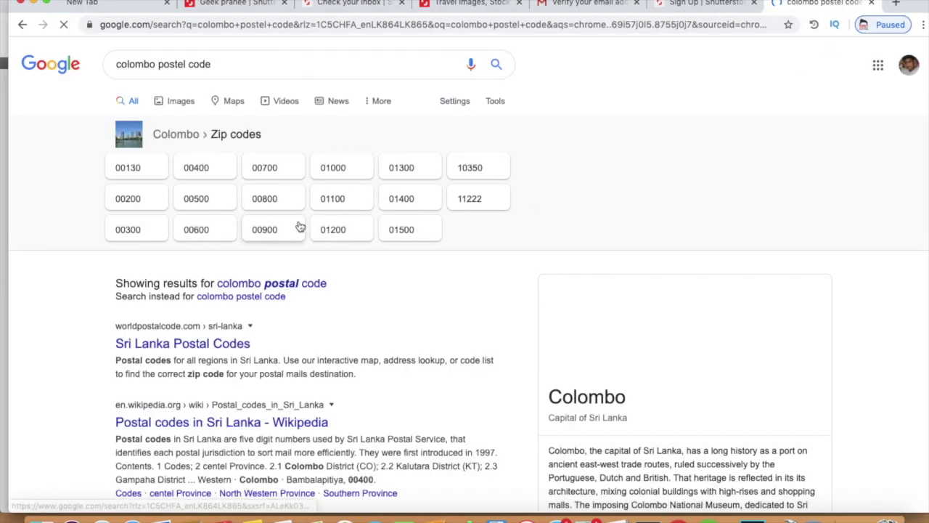
click(239, 77)
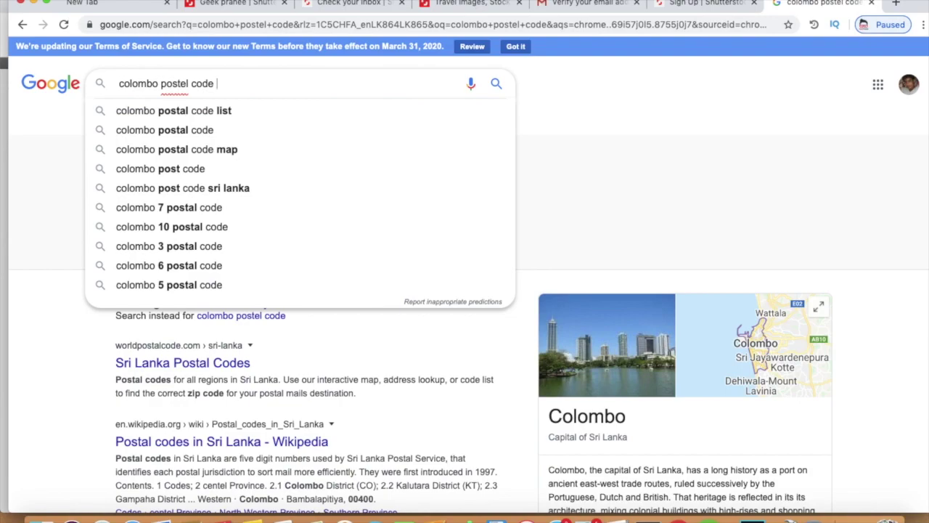
text(kiribathgoda)
key(Return)
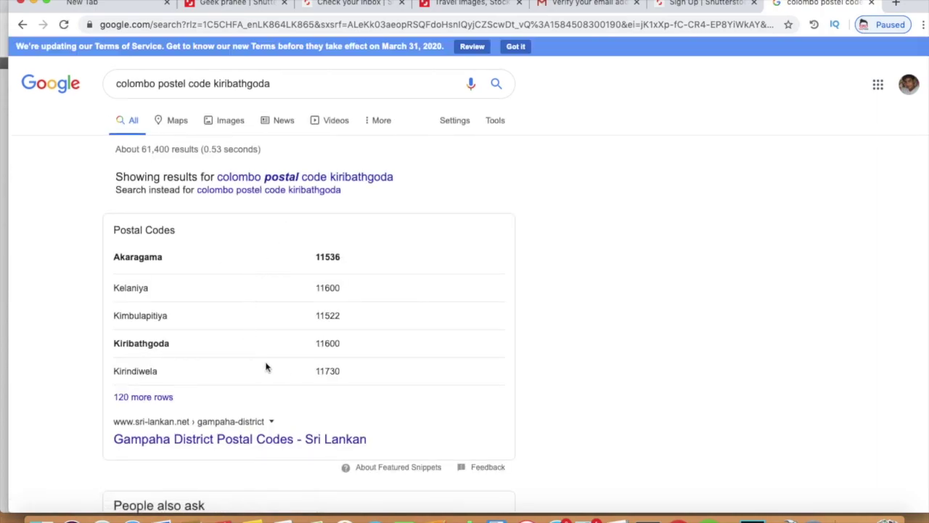
drag(303, 344, 353, 342)
key(super+c)
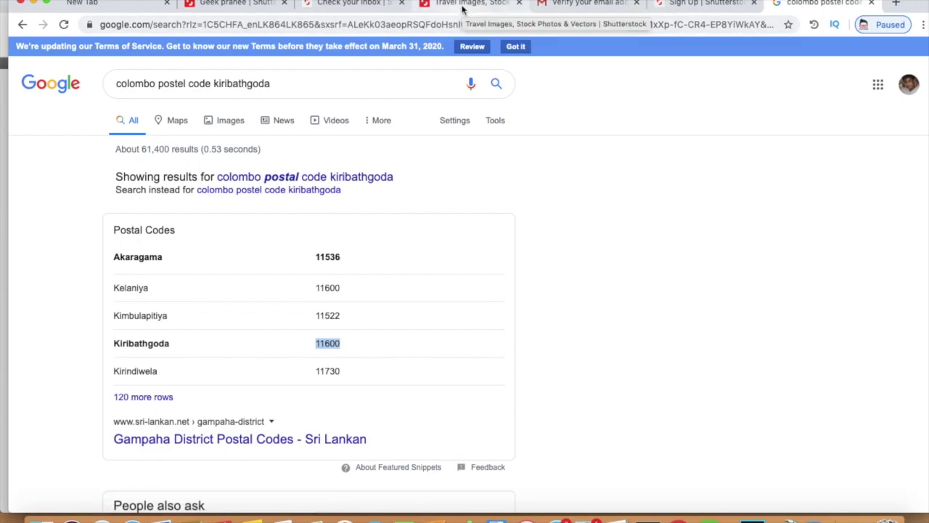
click(721, 5)
Step: Paste 11600 into the Zip / Postal code field and check the neighbouring address fields
click(320, 342)
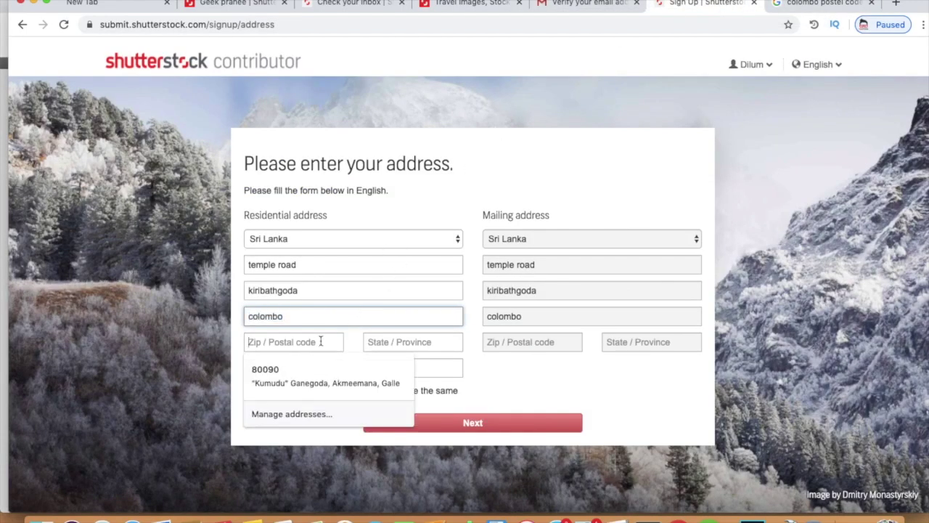
key(super+v)
click(341, 322)
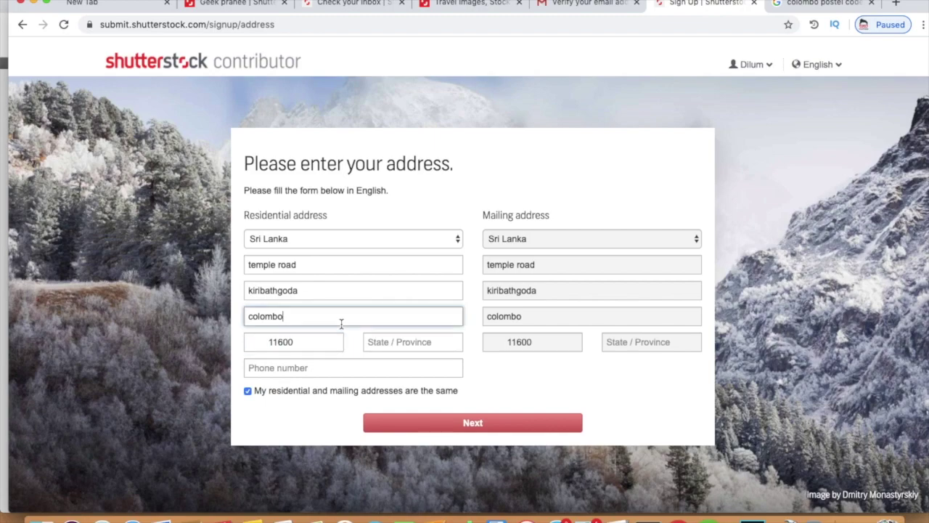
click(335, 341)
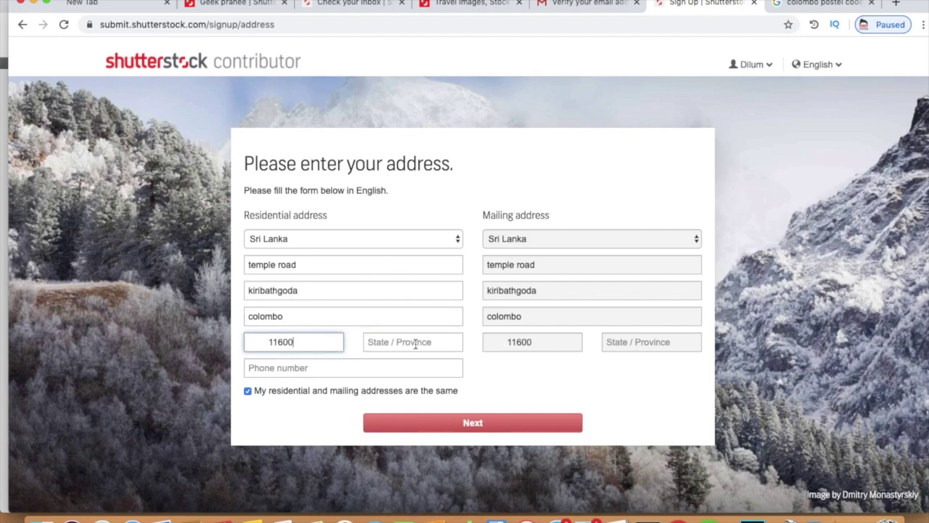
click(415, 344)
click(390, 316)
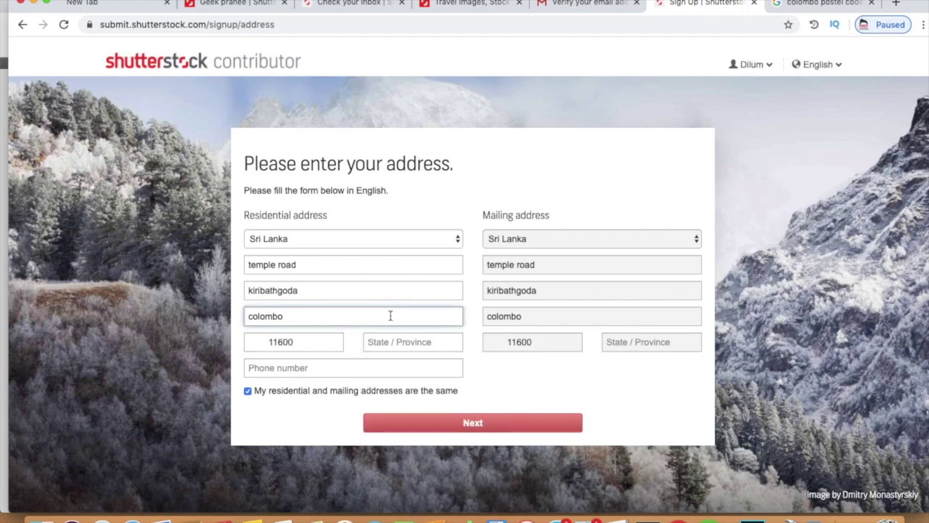
click(799, 4)
Step: Search 'colombo western province postal code' and copy 'western province' from the query
drag(309, 83, 154, 83)
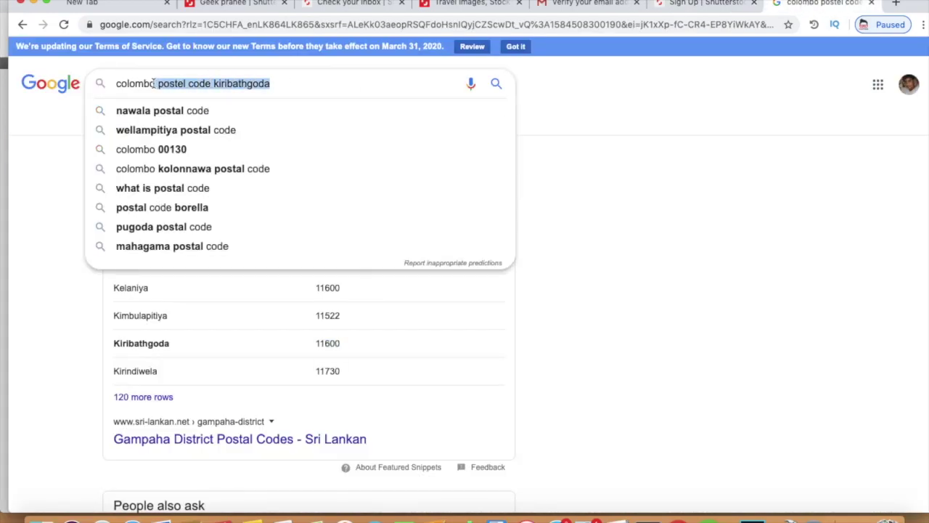
key(BackSpace)
text(wes)
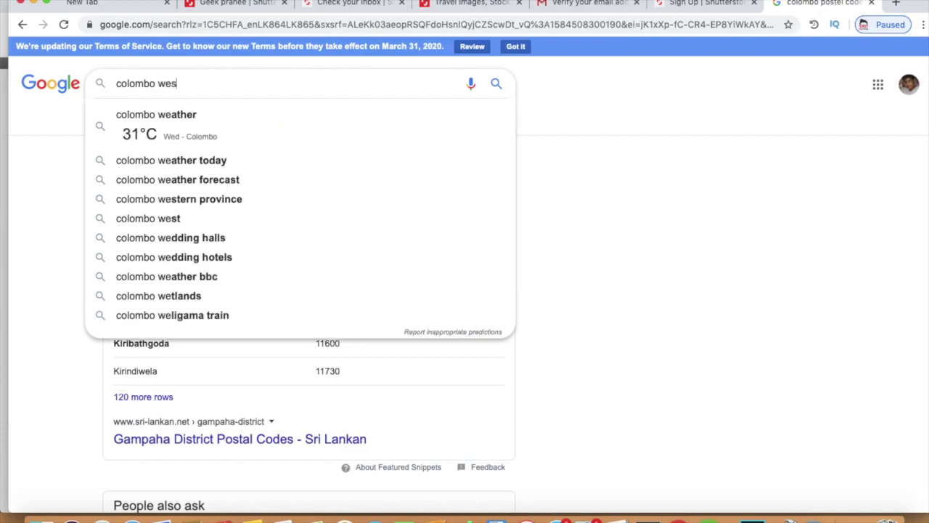
text(tern province postal code)
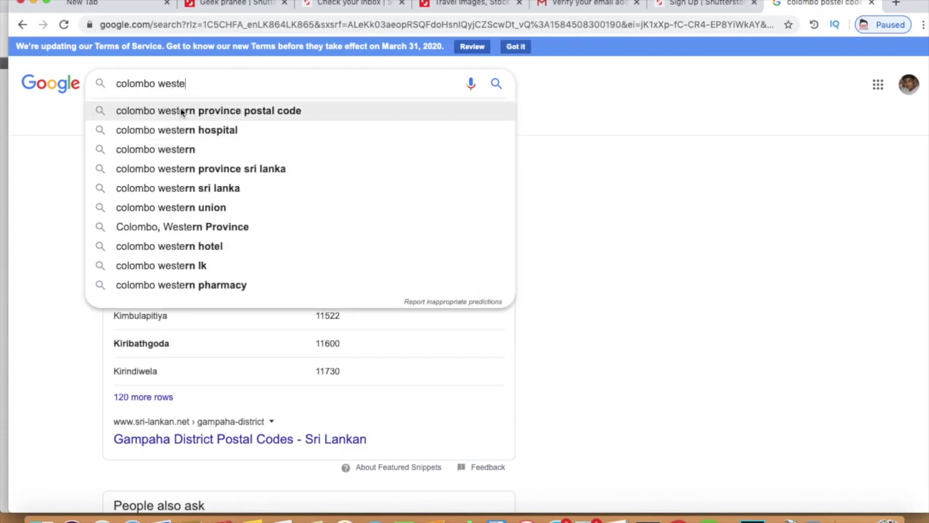
click(218, 106)
click(155, 81)
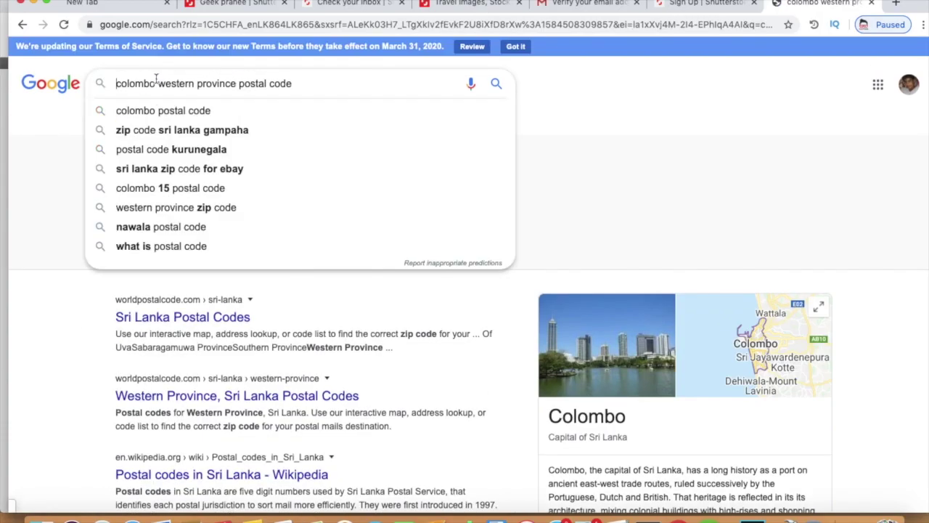
double_click(156, 82)
drag(159, 83, 236, 83)
key(super+c)
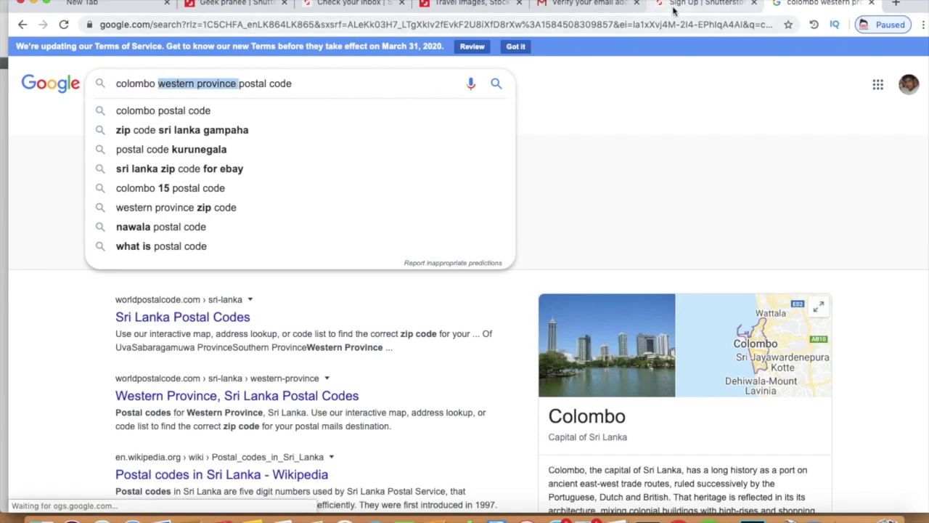
Step: Paste 'western province' into the State / Province field
click(673, 6)
click(380, 342)
key(super+v)
Step: Enter the phone number and submit the address details
click(341, 367)
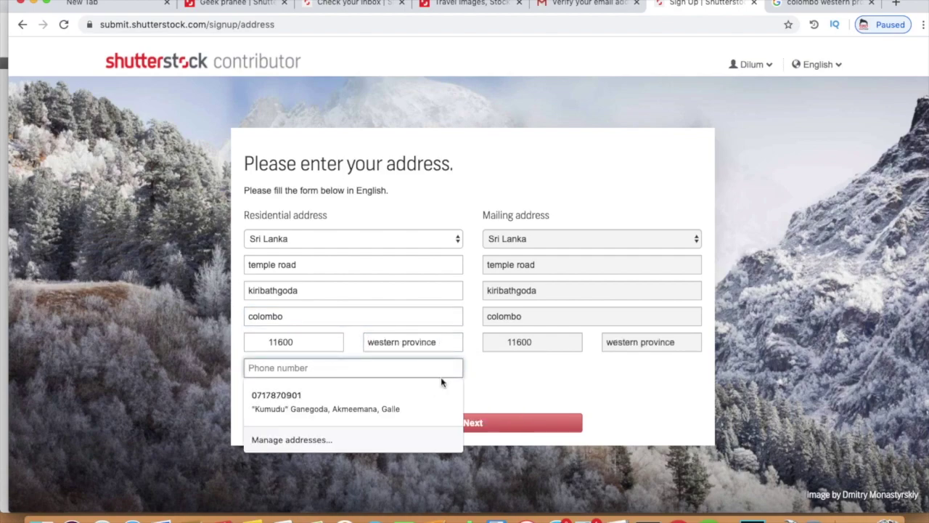
click(612, 384)
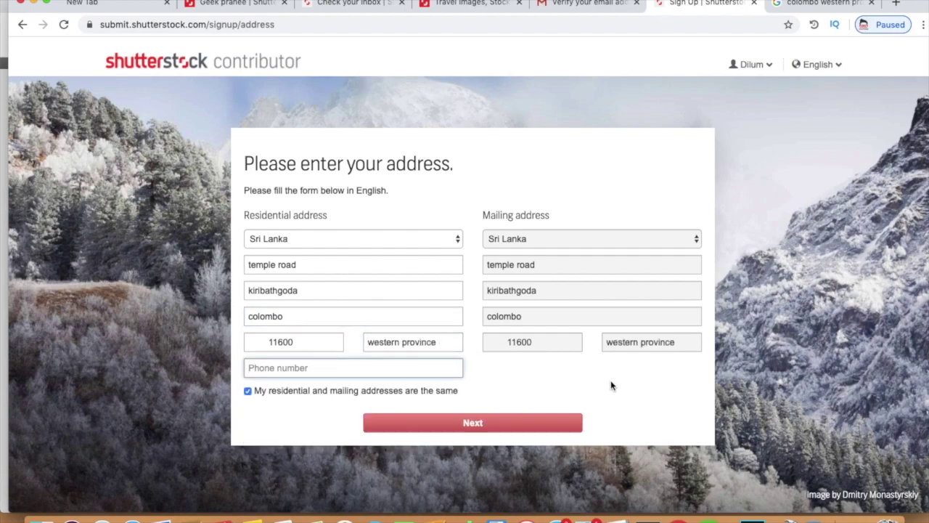
click(451, 370)
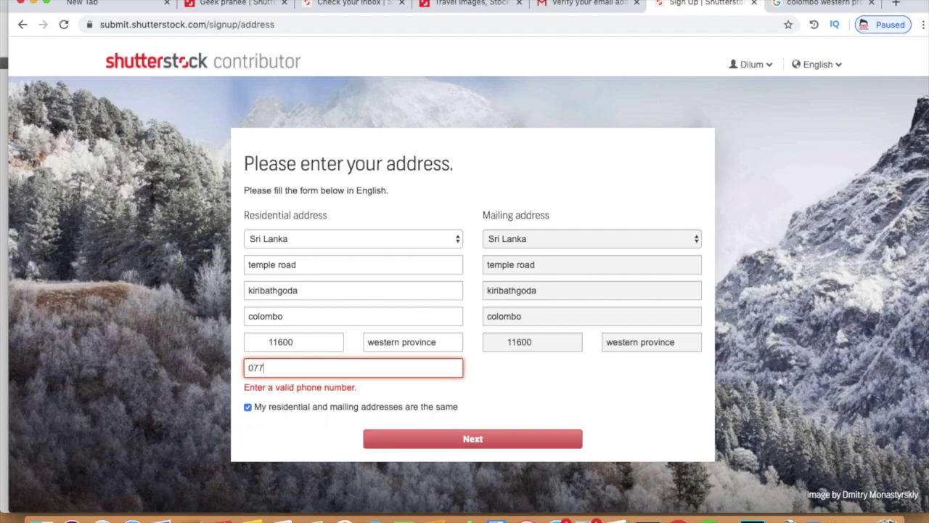
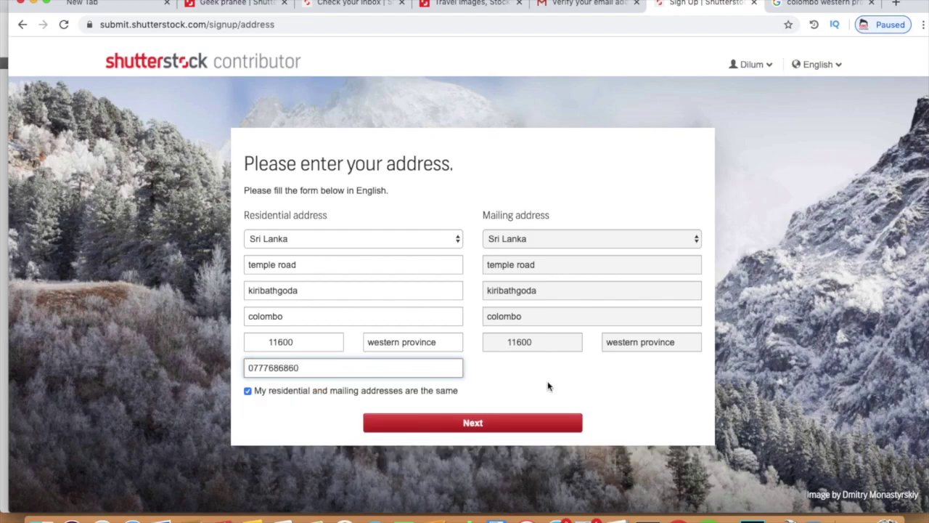
click(548, 386)
click(486, 422)
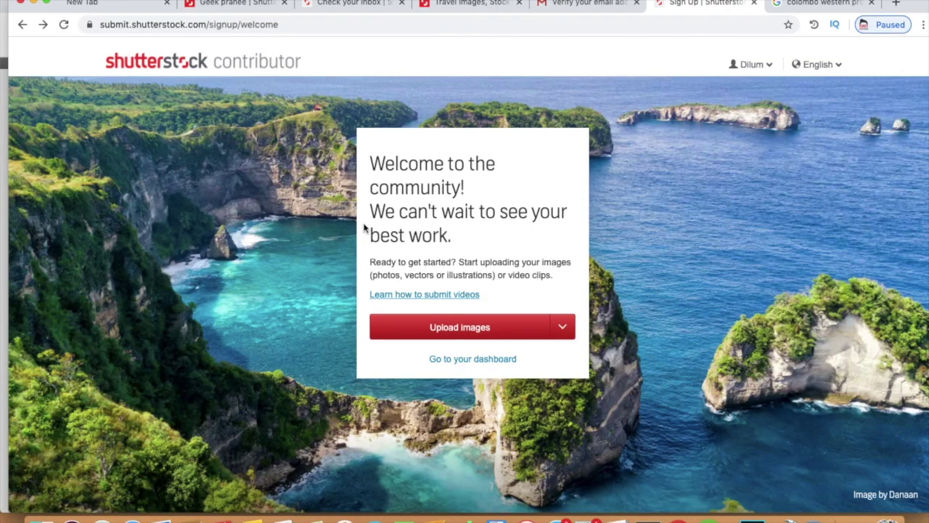
Step: Start uploading, closing the feedback survey popup and the upload tips dialog
click(450, 330)
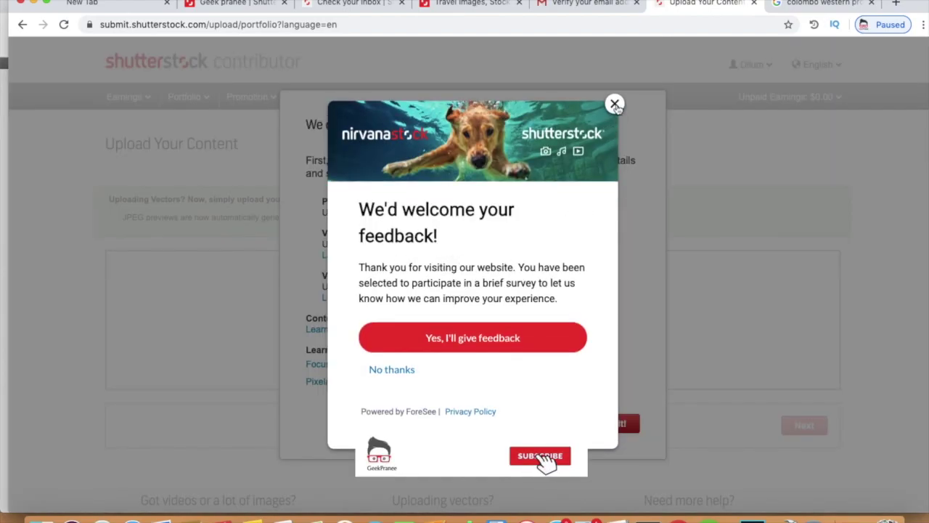
click(615, 108)
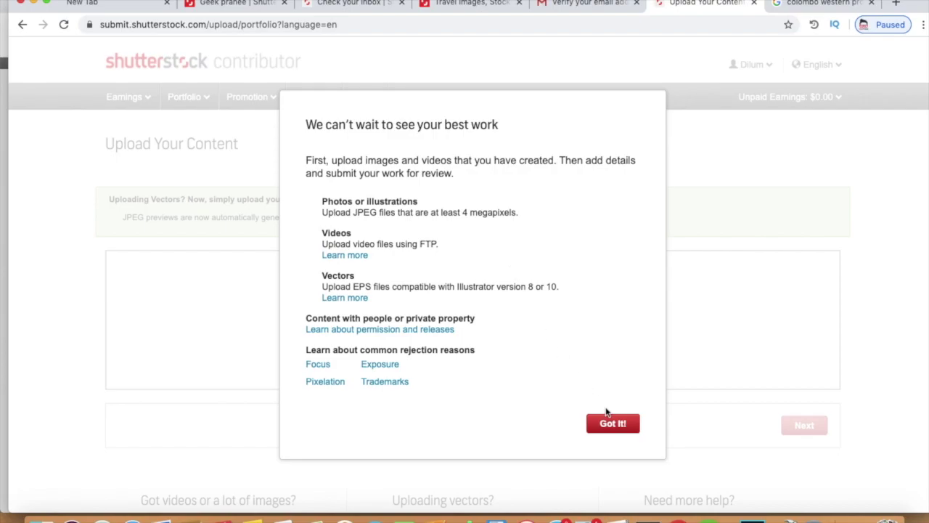
click(625, 425)
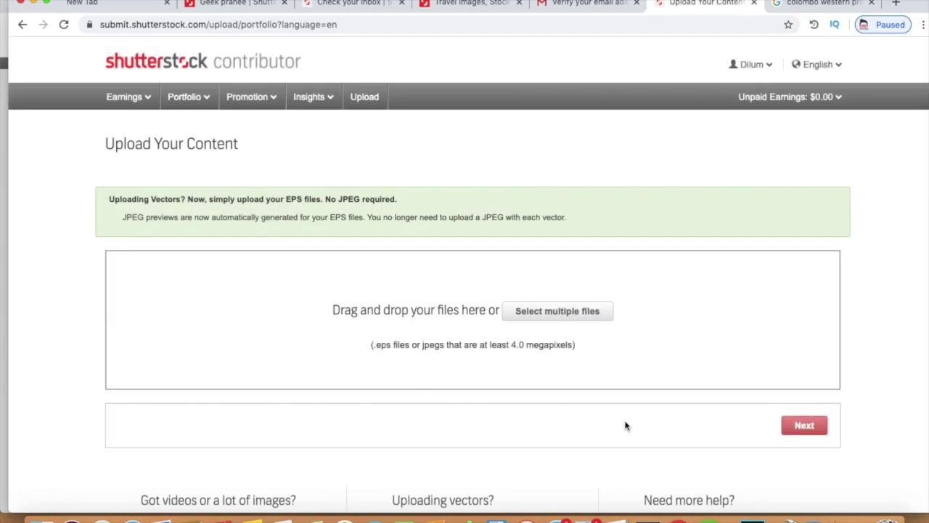
scroll(635, 442, down, 3)
scroll(634, 441, up, 2)
scroll(635, 443, up, 1)
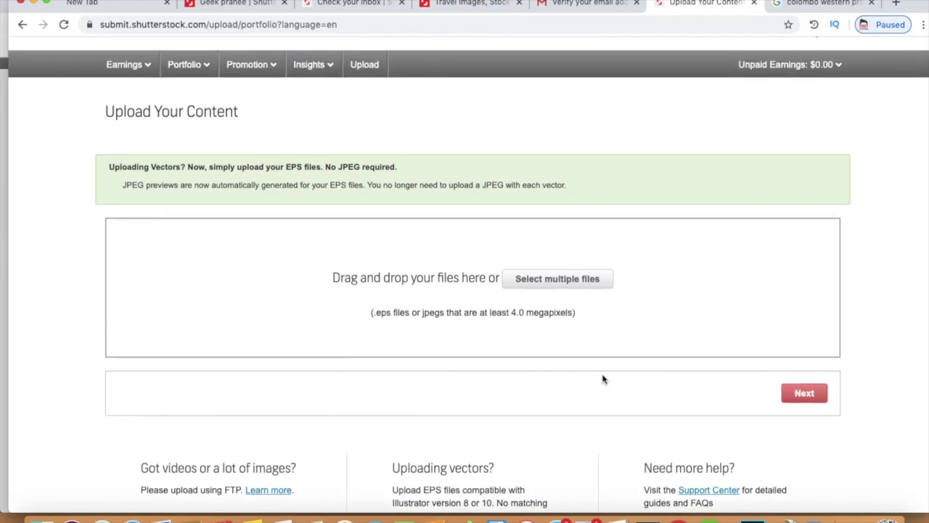
Step: Upload the photo _46A1925.JPG and continue to adding its details
click(564, 289)
scroll(525, 201, down, 10)
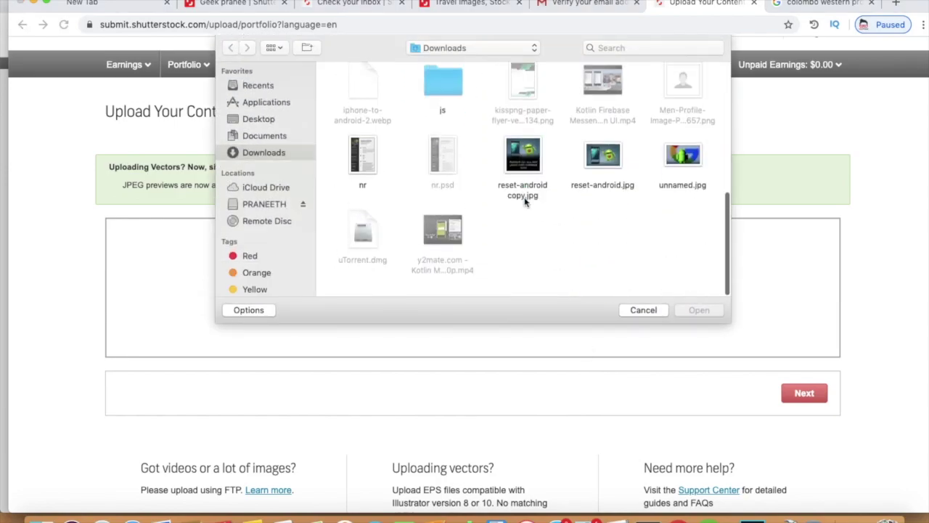
click(633, 309)
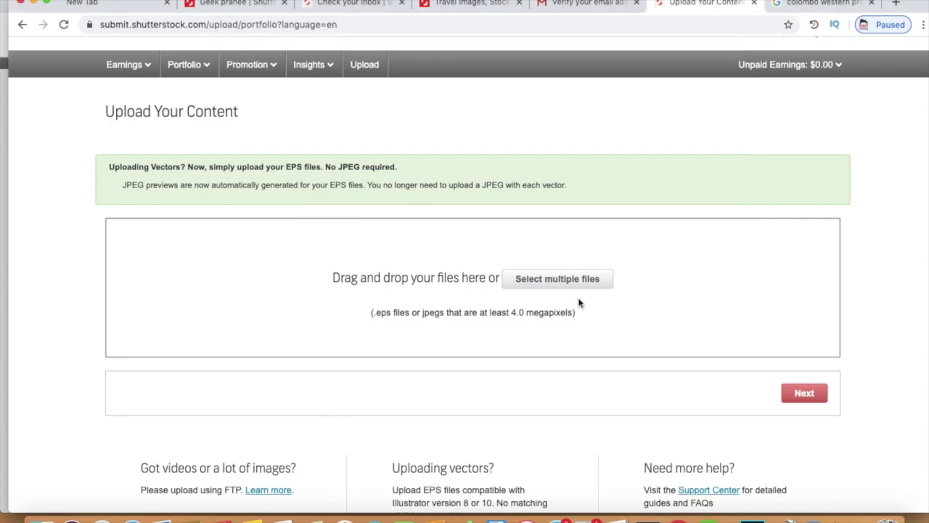
scroll(685, 245, down, 2)
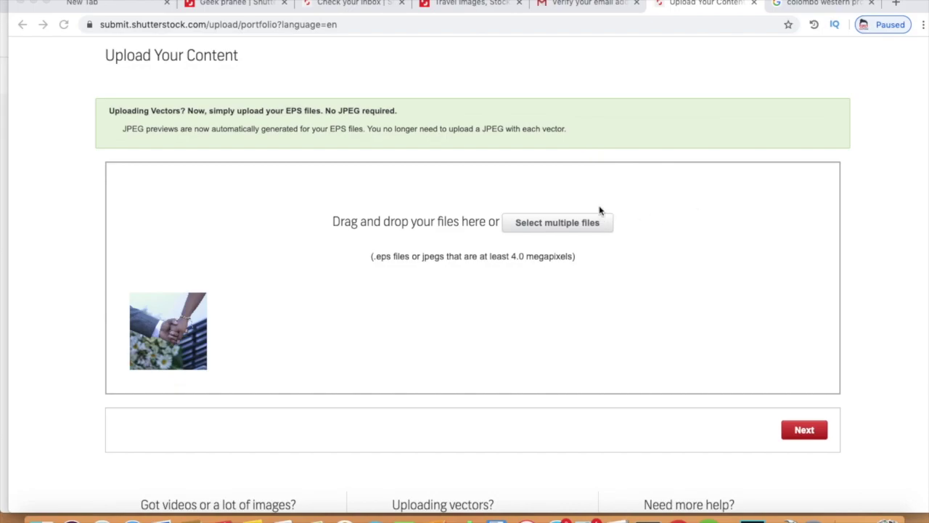
click(811, 436)
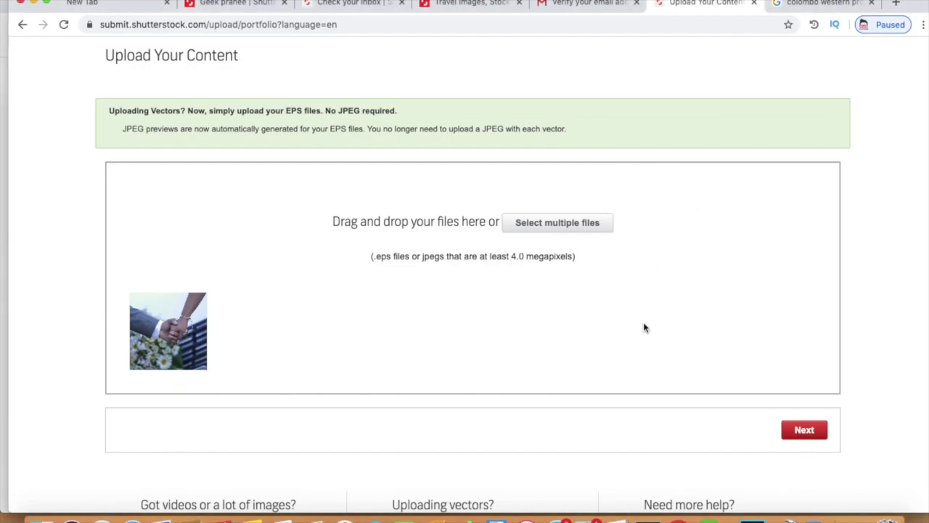
click(805, 436)
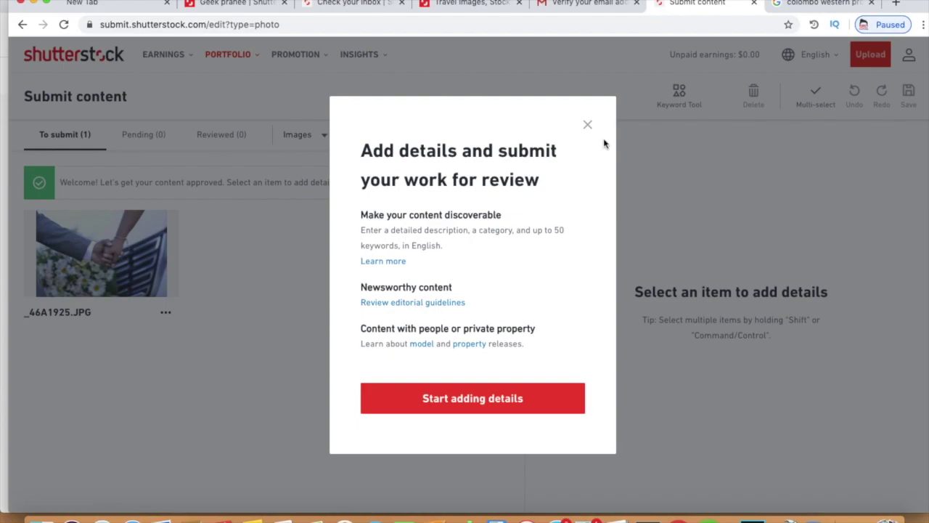
Step: Dismiss the add-details intro and select photo _46A1925.JPG to get keyword suggestions
click(588, 124)
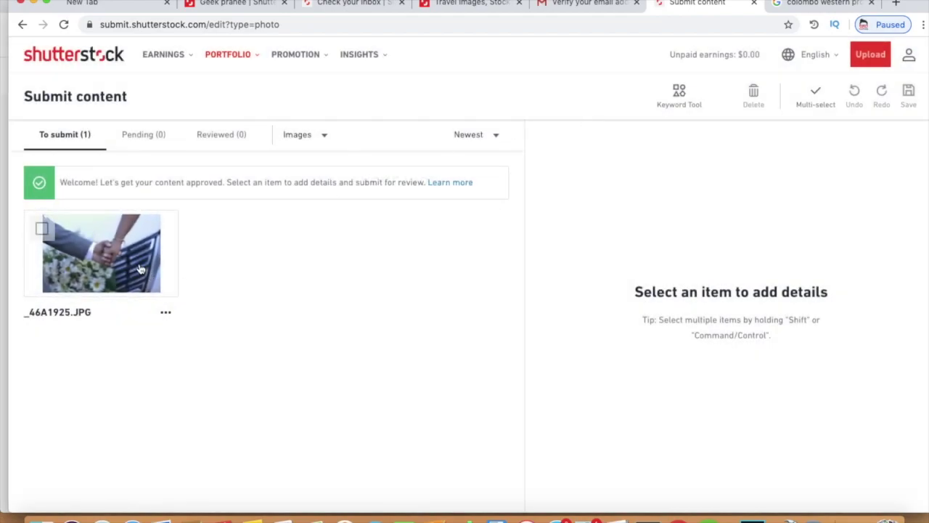
click(140, 270)
click(42, 230)
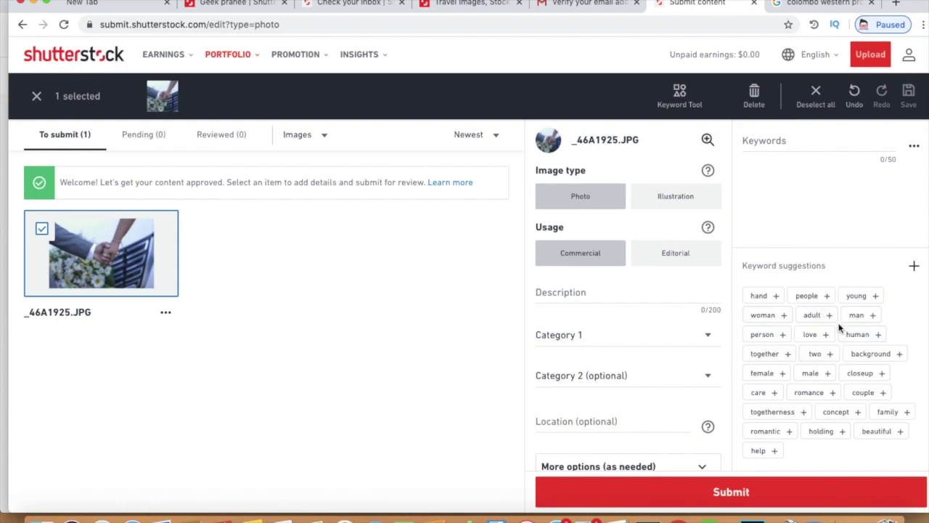
Step: Add suggested keywords hand, people, young, woman, adult, man, person and love
click(771, 301)
click(769, 301)
click(767, 300)
click(766, 300)
click(767, 300)
click(767, 300)
click(767, 300)
click(767, 300)
click(767, 300)
click(767, 300)
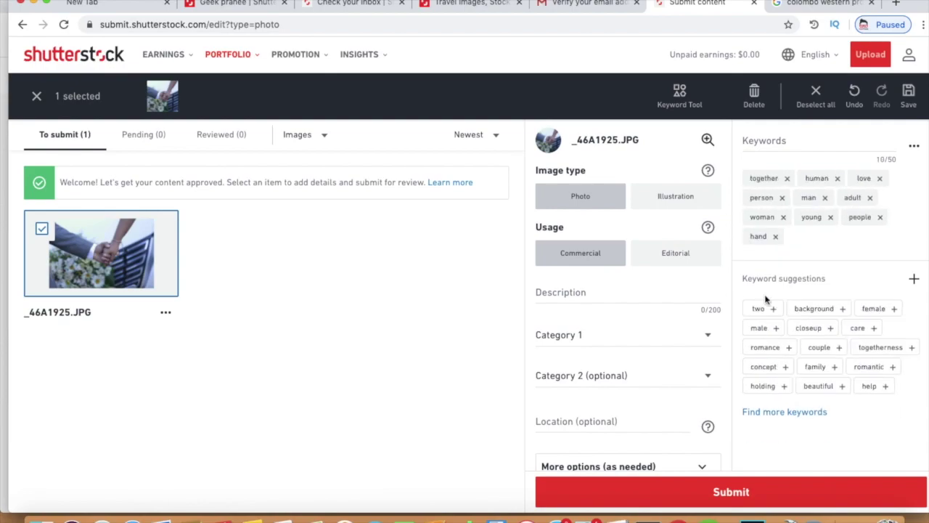
Step: Add more suggestions including human, together, female, male, romance, couple, family, romantic, holding and beautiful
click(764, 308)
click(763, 309)
click(763, 309)
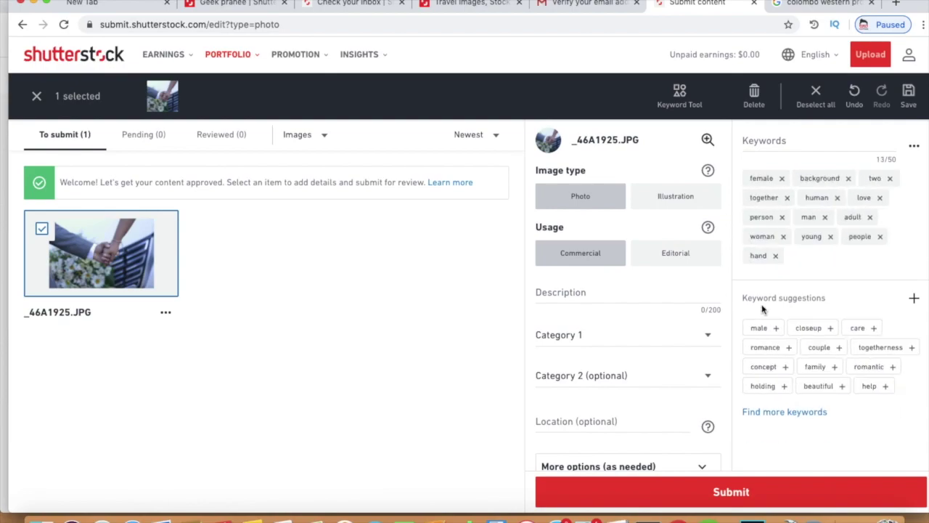
click(759, 331)
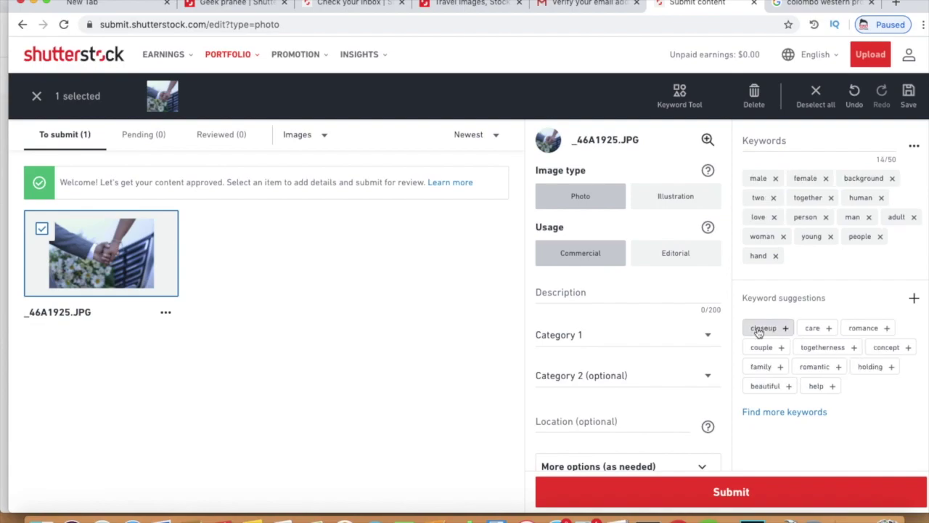
click(759, 331)
click(759, 330)
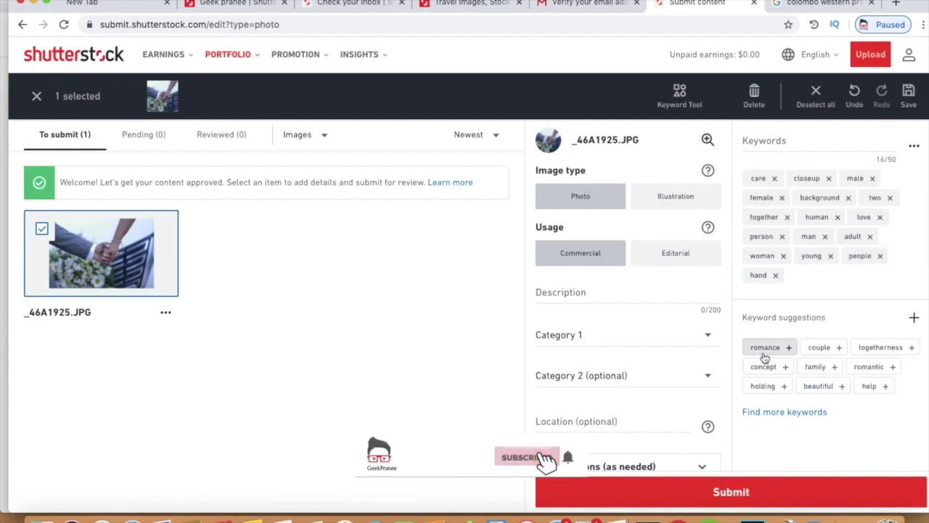
click(764, 348)
click(764, 354)
click(764, 355)
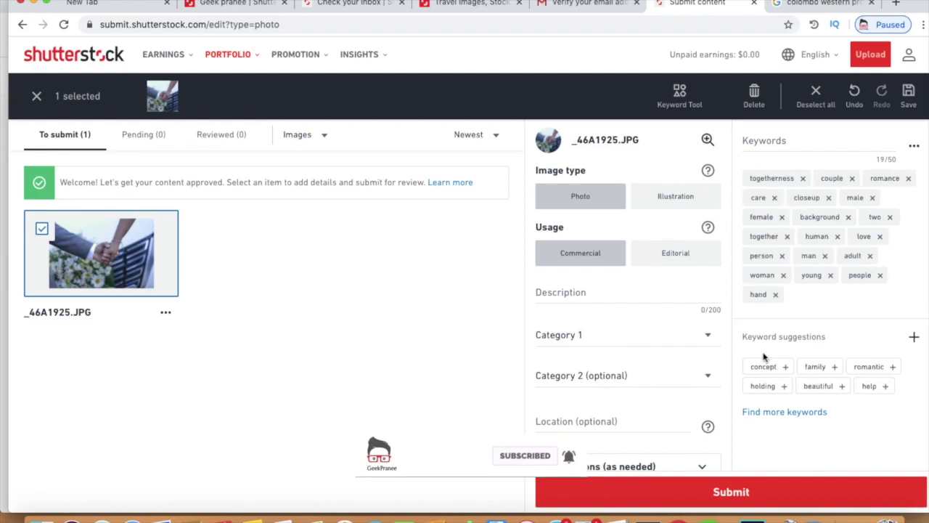
click(770, 372)
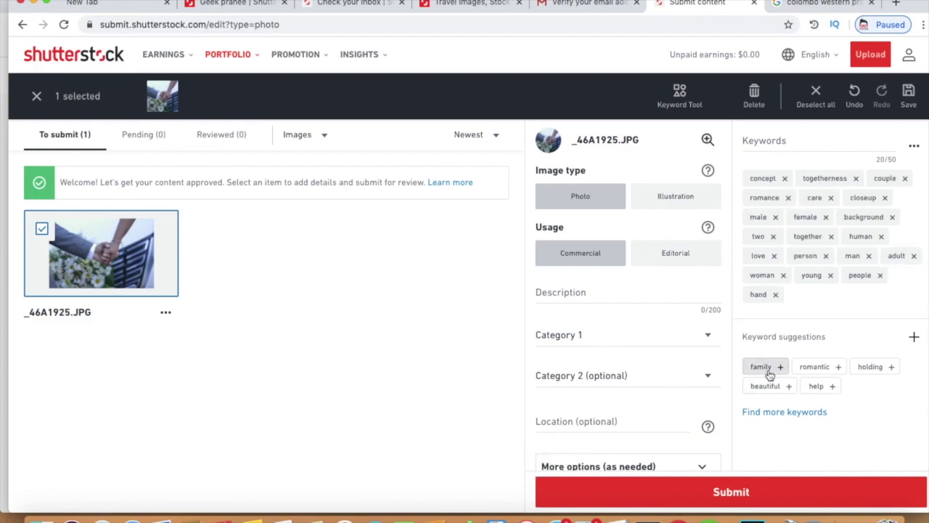
click(769, 373)
click(770, 372)
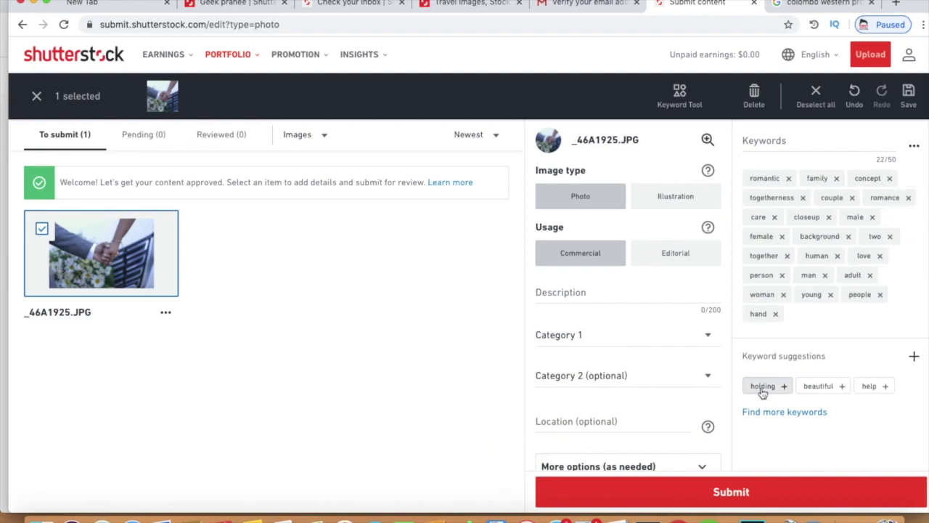
click(764, 387)
click(763, 389)
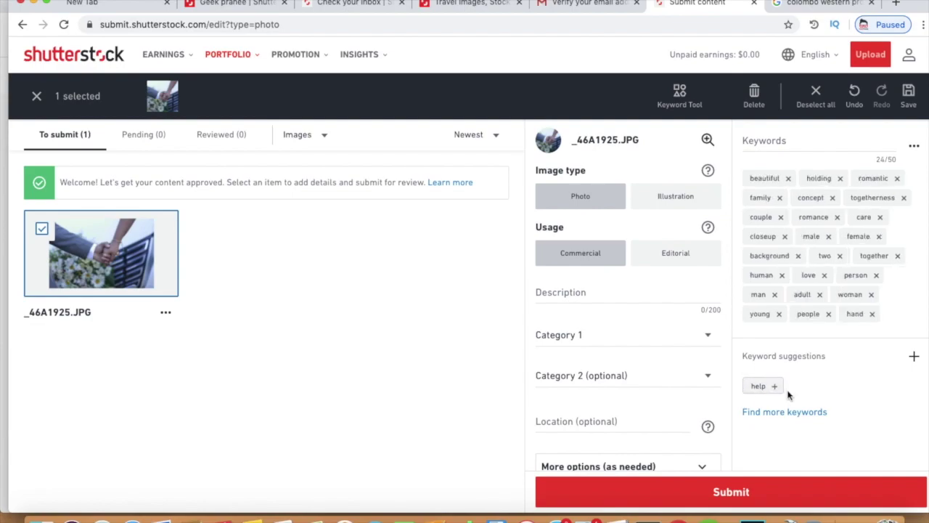
Step: Add the keyword help and enter the description 'Wedding photograph in colombo sri lannka'
click(759, 386)
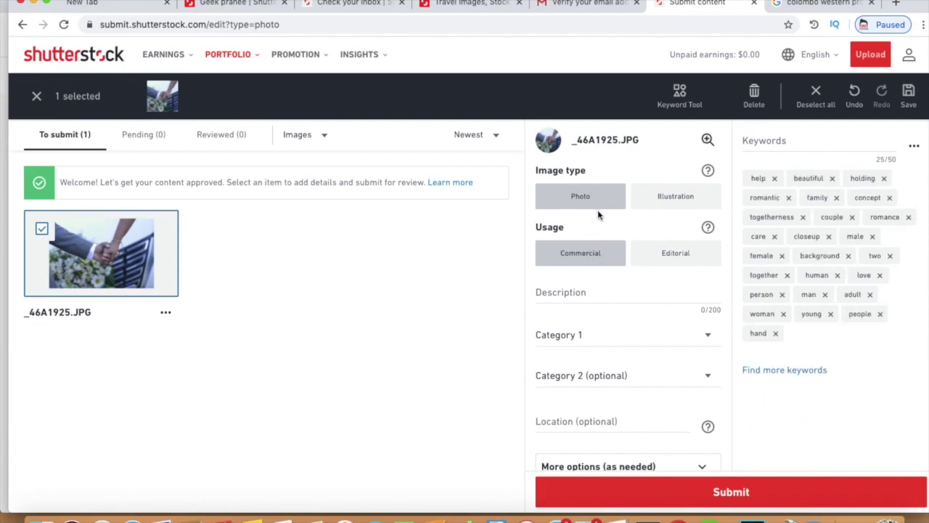
click(576, 290)
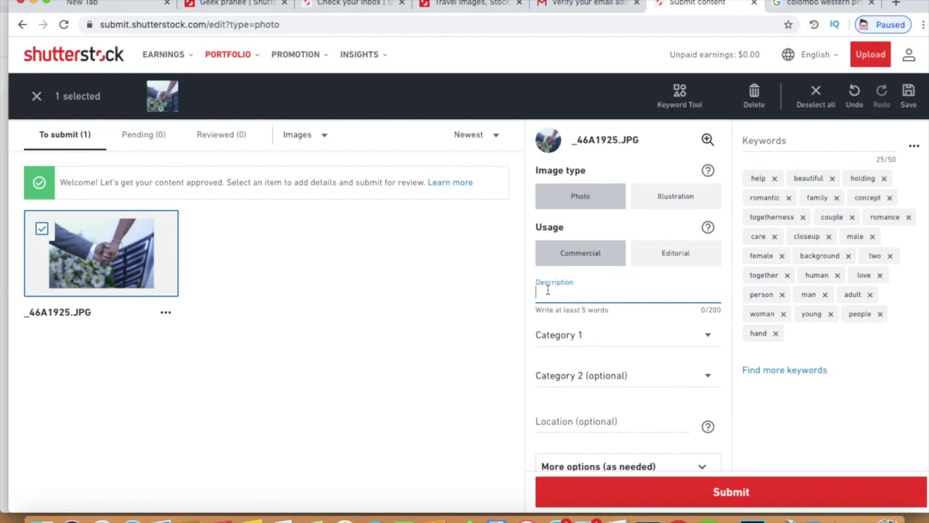
text(Wedding photog)
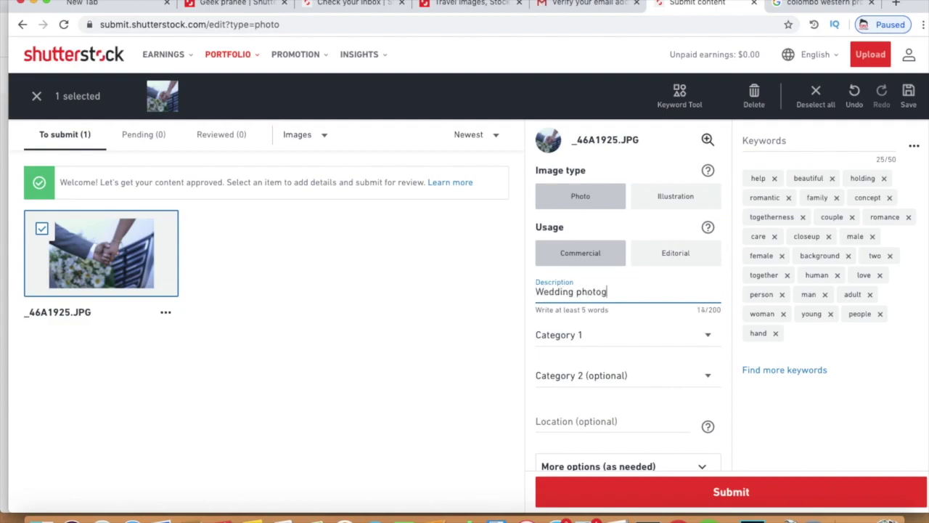
text(raph in colombo sri lannka)
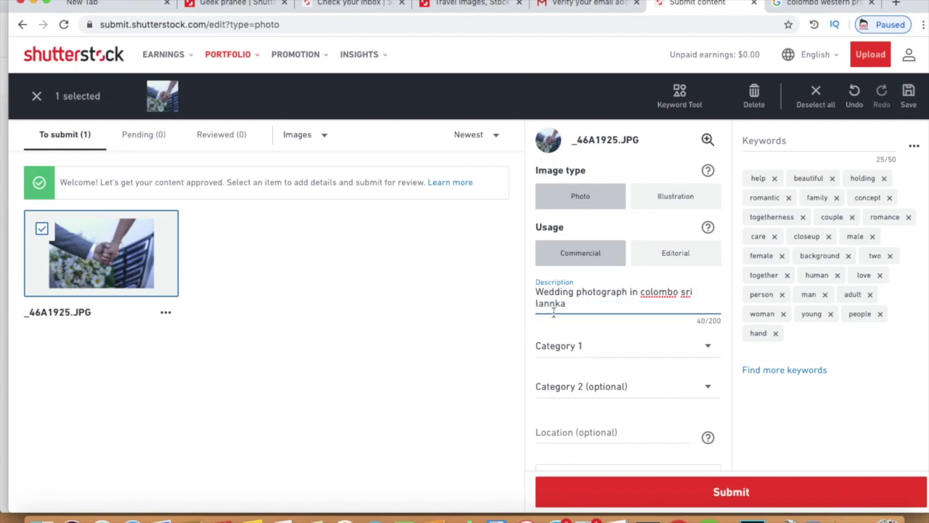
Step: Set Category 1 to Beauty/Fashion
click(585, 352)
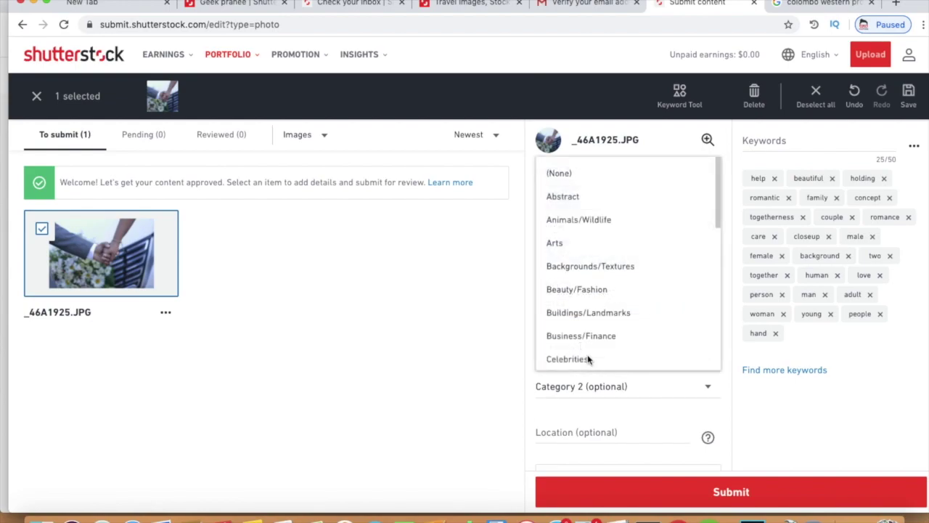
scroll(604, 307, down, 10)
scroll(605, 307, up, 3)
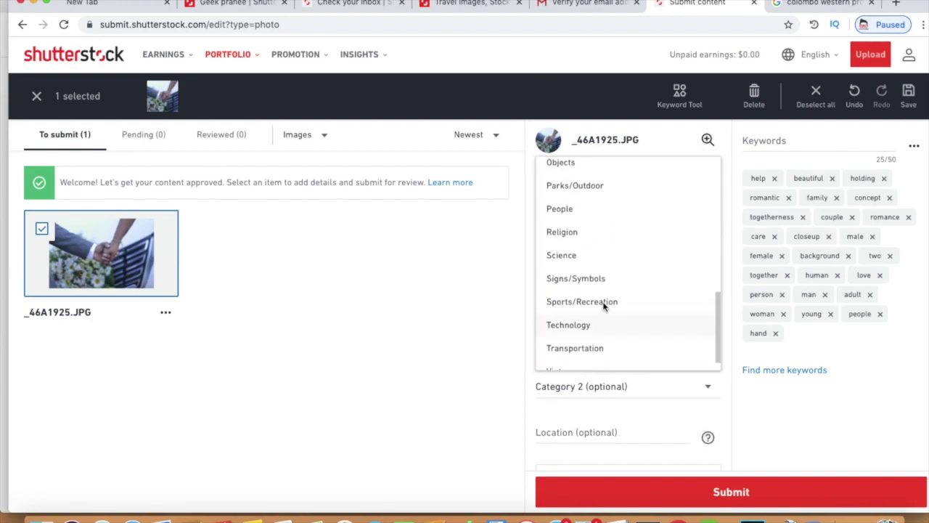
scroll(602, 308, up, 5)
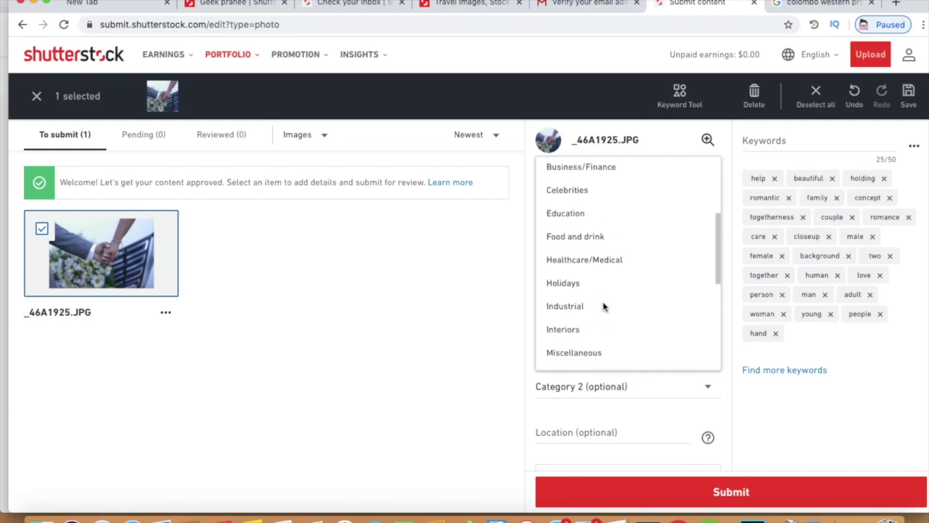
scroll(603, 306, up, 4)
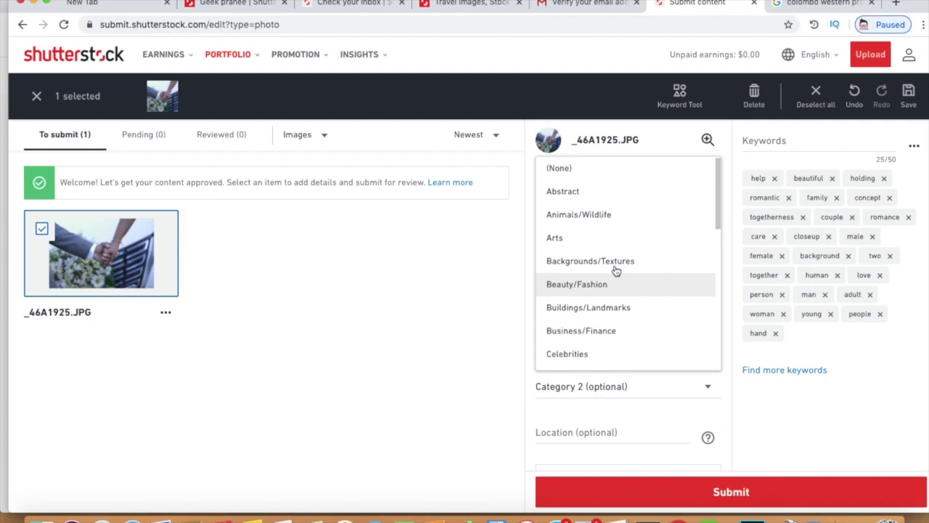
scroll(615, 270, down, 1)
scroll(615, 270, down, 5)
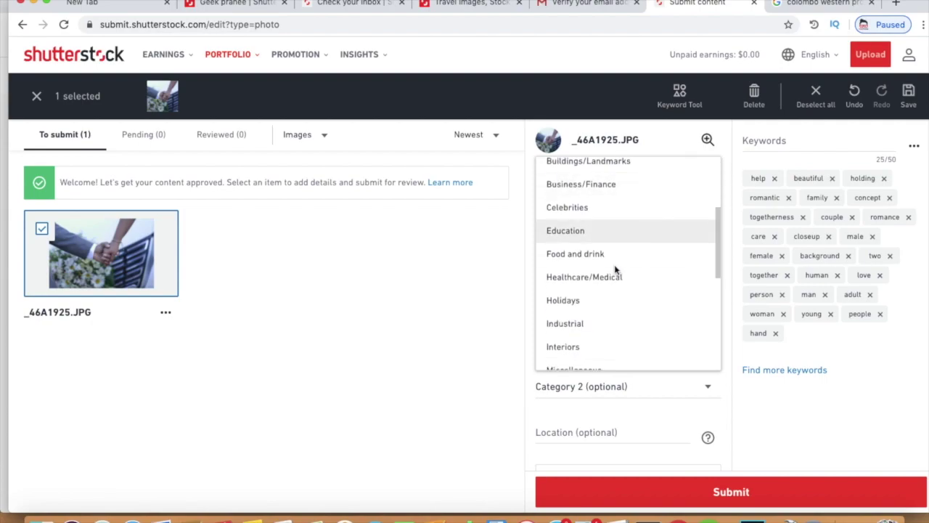
scroll(615, 270, down, 6)
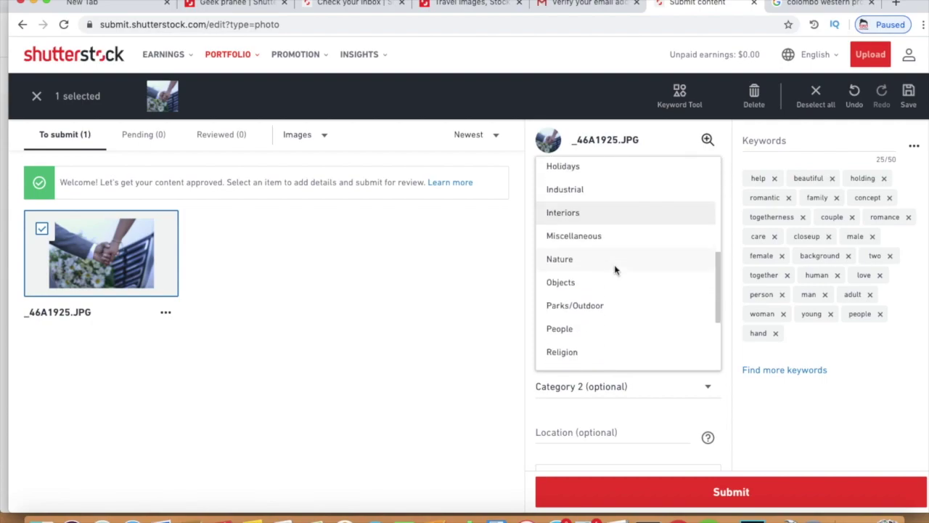
scroll(615, 270, down, 4)
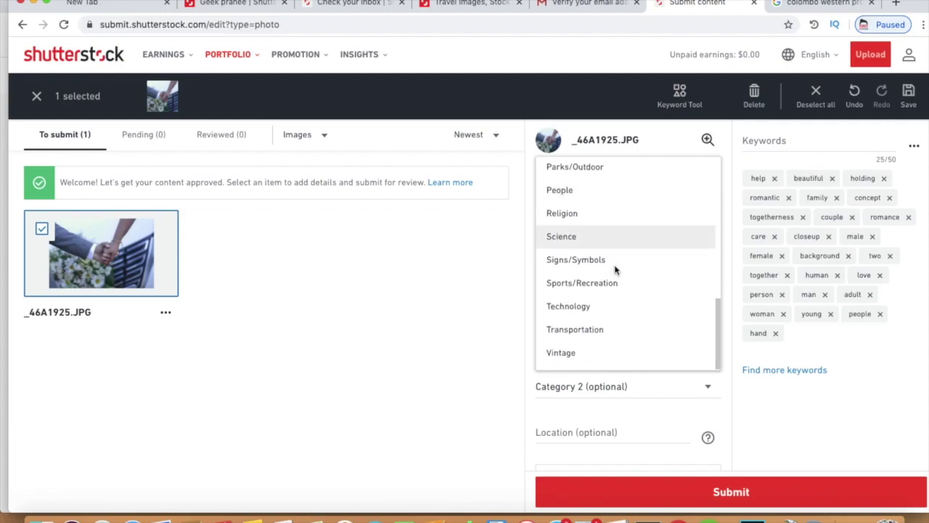
scroll(615, 270, up, 15)
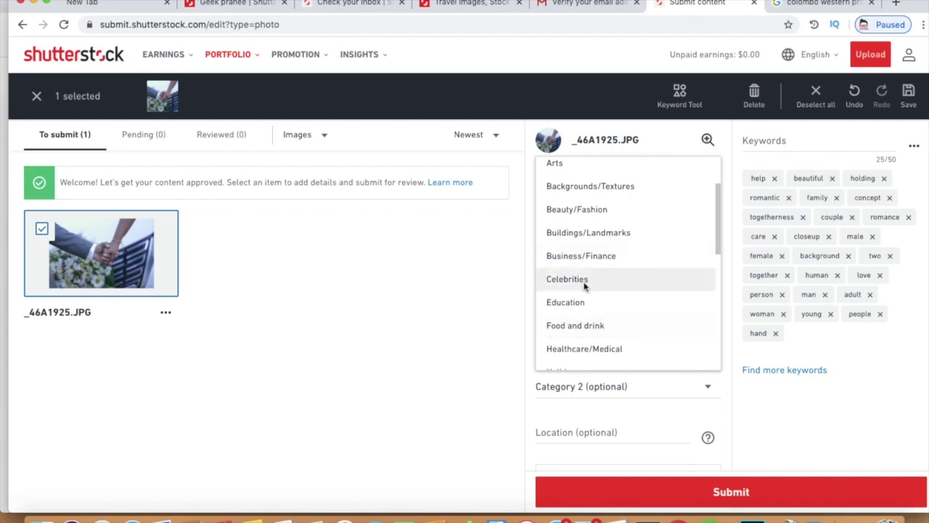
scroll(583, 284, up, 1)
click(579, 230)
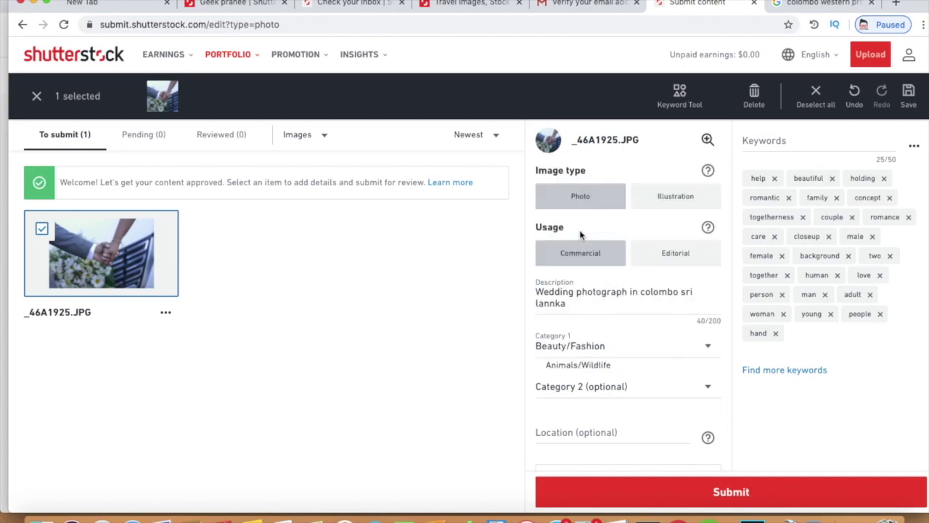
Step: Set the optional Category 2 to Arts
scroll(580, 230, down, 1)
scroll(579, 230, down, 1)
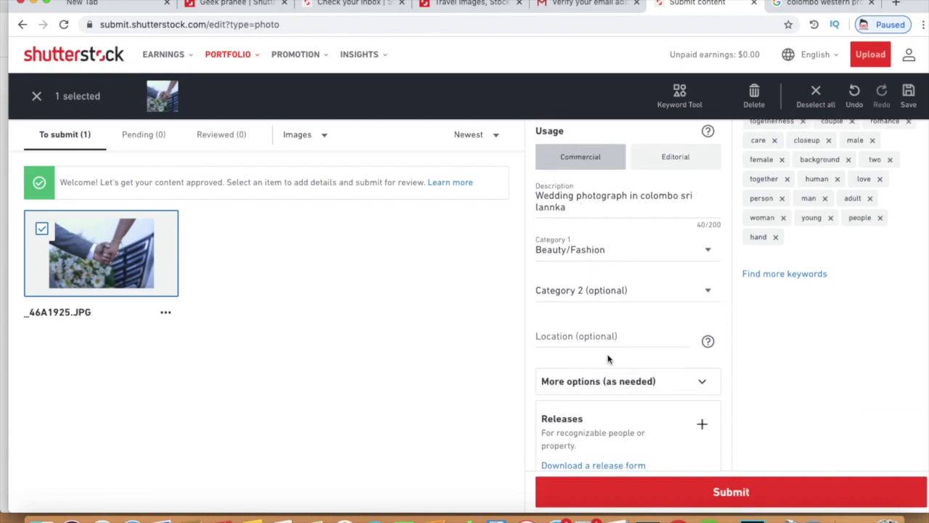
click(607, 298)
scroll(606, 385, down, 1)
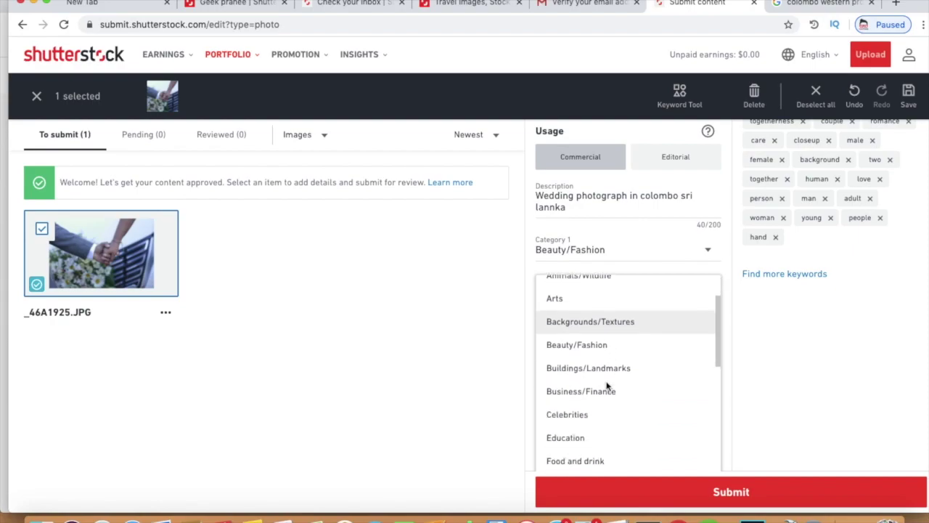
click(579, 296)
scroll(578, 296, down, 1)
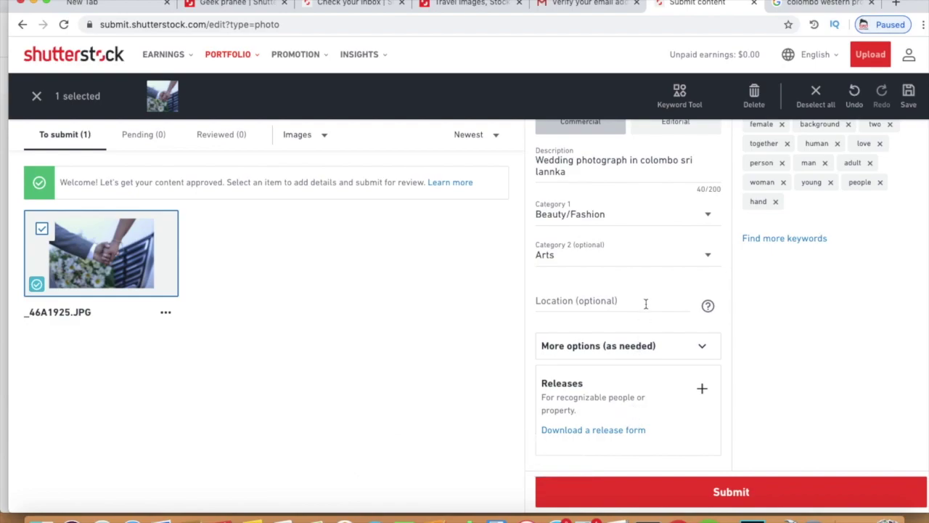
Step: Submit the photo for review and dismiss the first-submission congratulations dialog
click(680, 490)
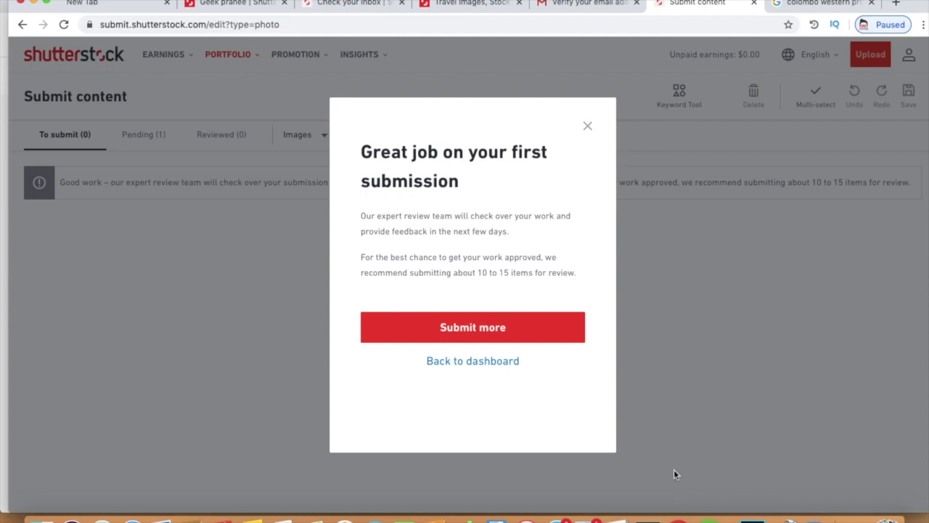
click(570, 325)
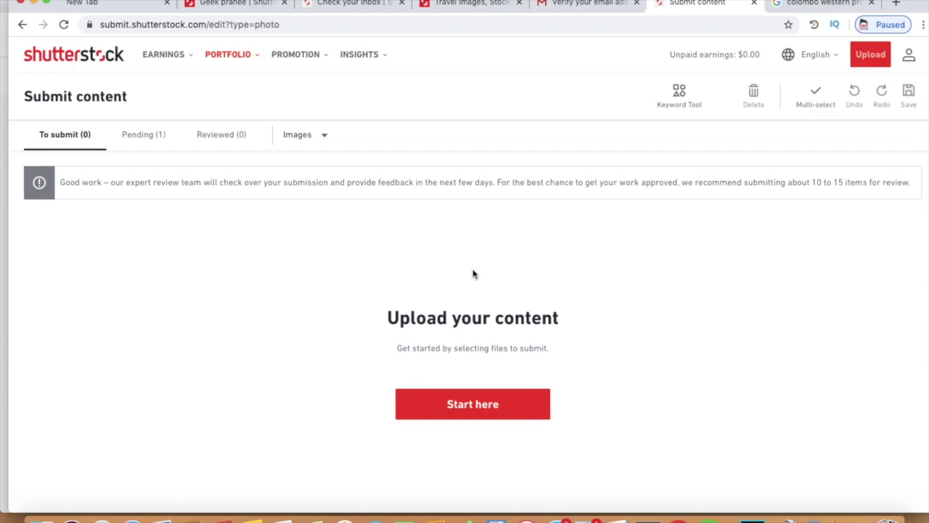
Step: Check the Pending (1) list, then return to the contributor dashboard
click(165, 144)
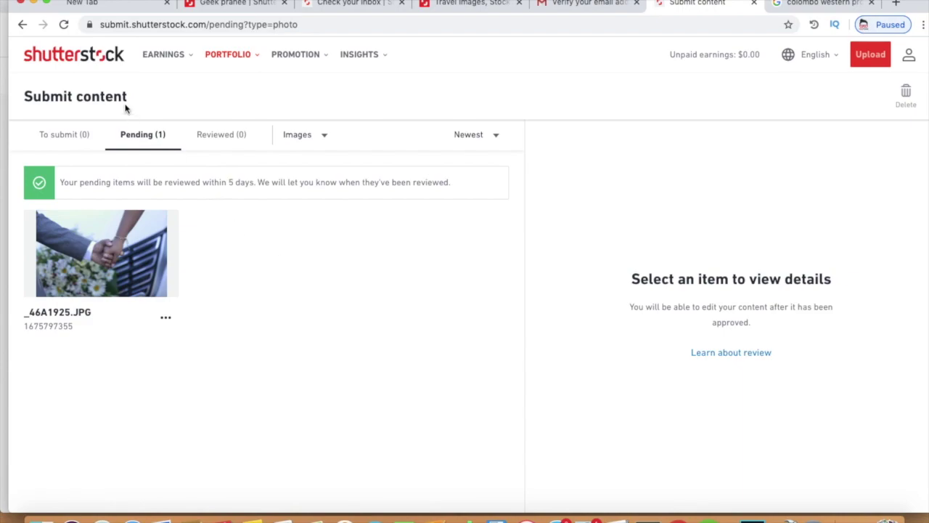
click(102, 65)
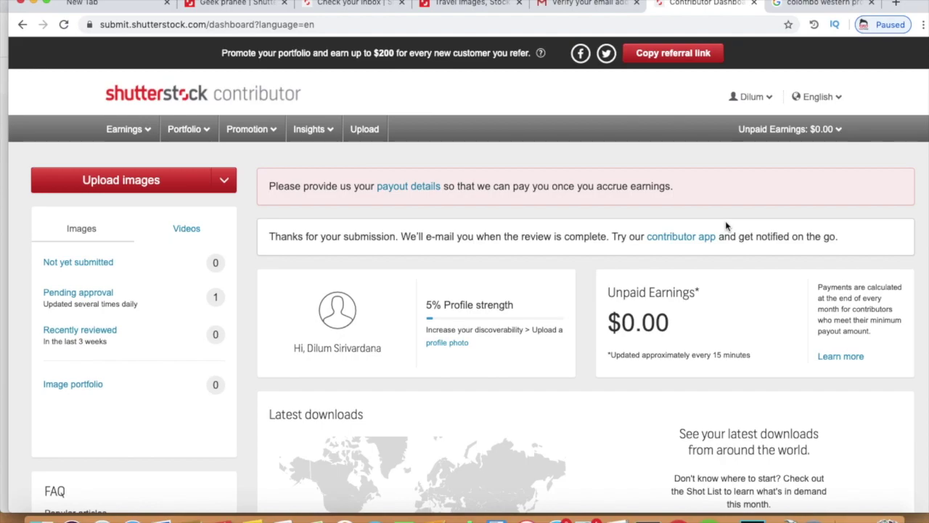
Step: Open Account Settings, review payout method options leaving None, and select the Minimum Payout of 35
scroll(726, 227, down, 2)
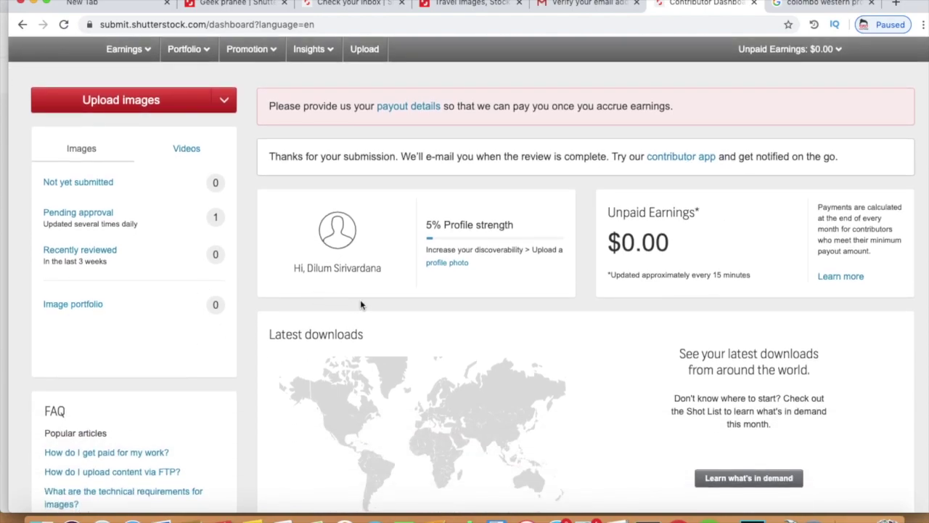
scroll(602, 239, up, 2)
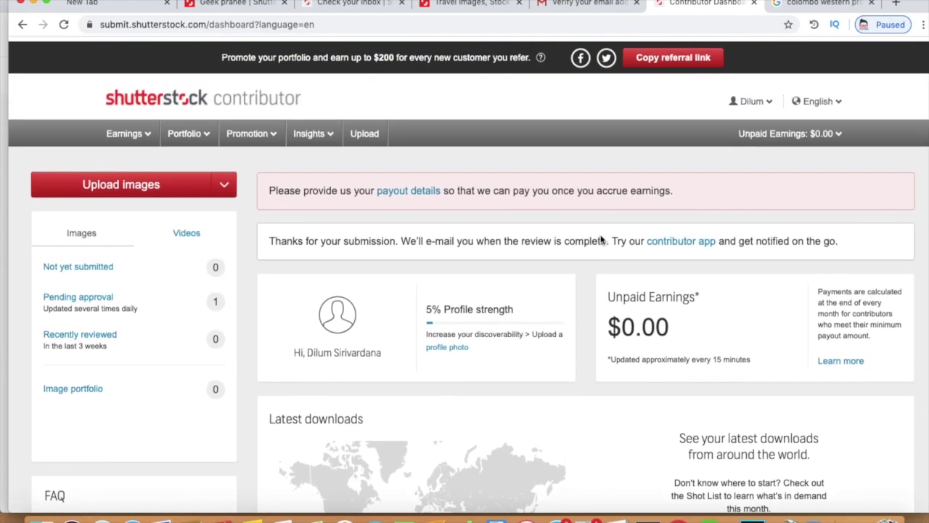
click(398, 189)
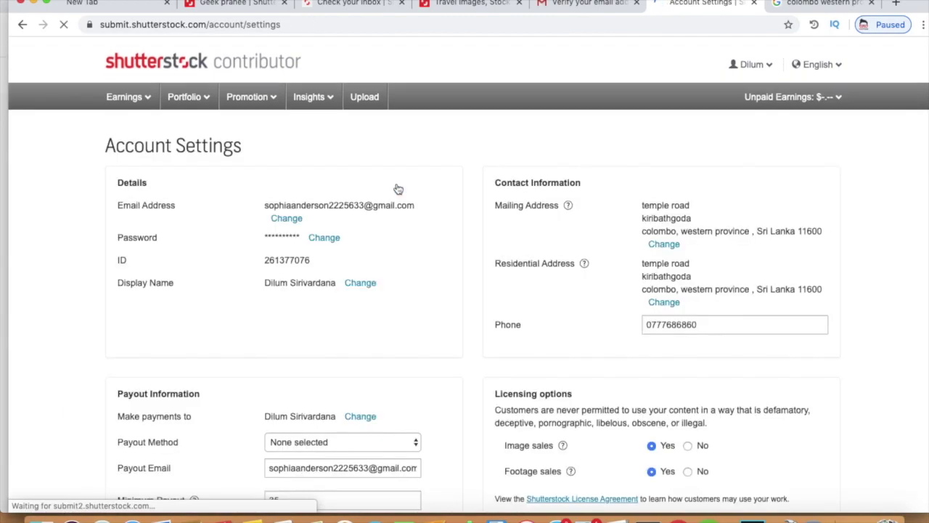
scroll(396, 199, down, 3)
click(357, 326)
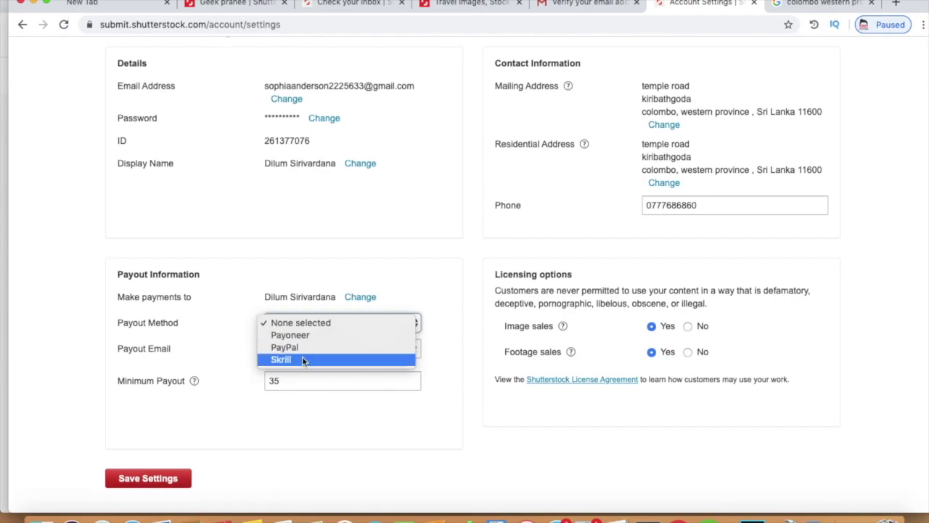
click(302, 412)
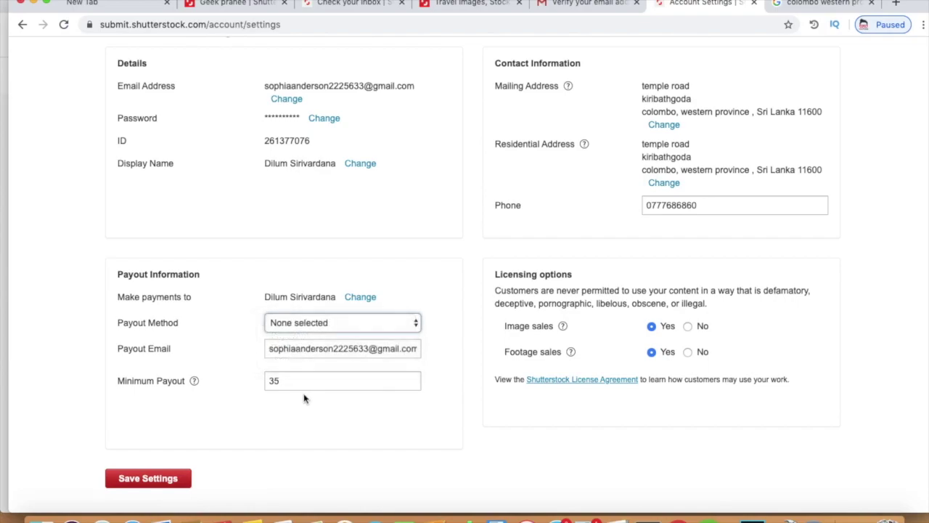
click(315, 387)
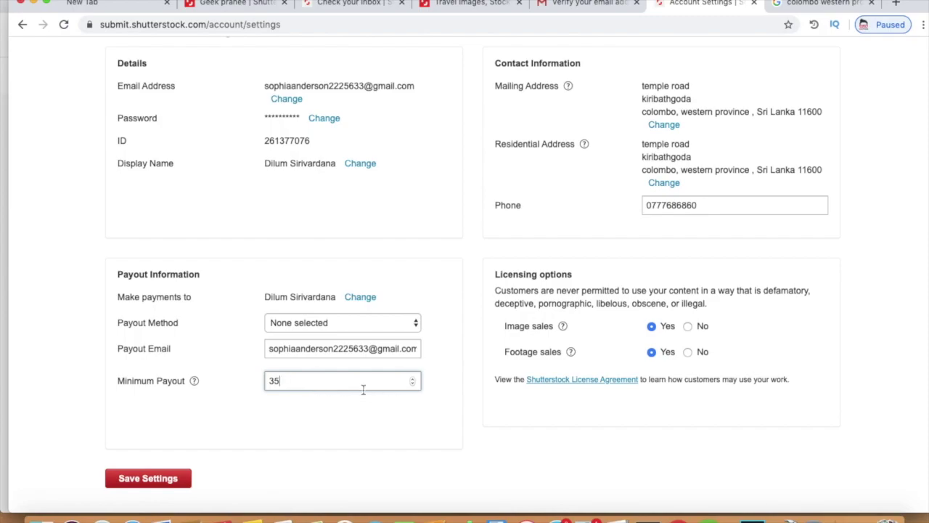
scroll(363, 390, up, 3)
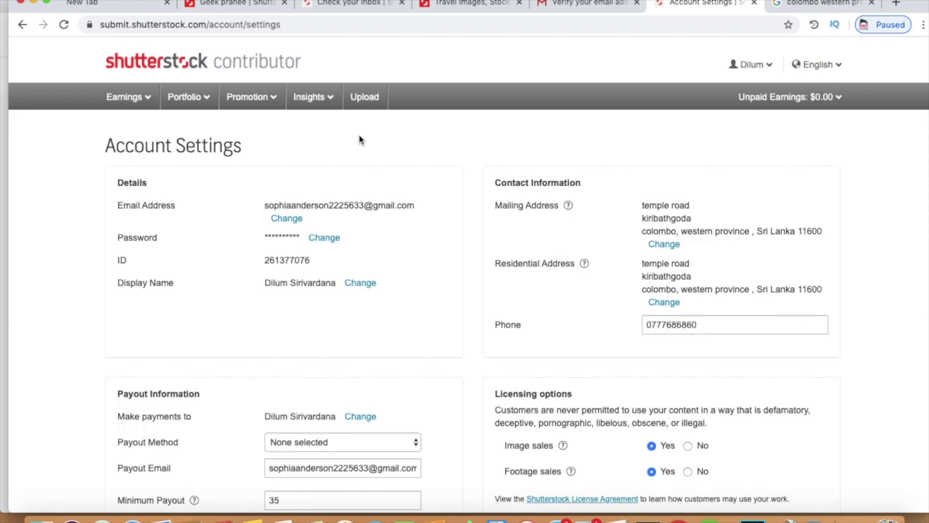
scroll(351, 160, down, 2)
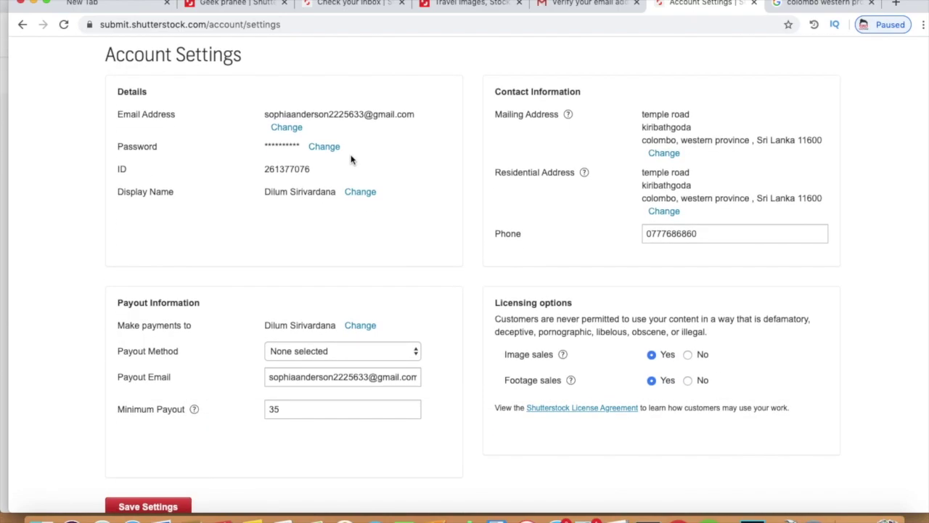
scroll(351, 160, down, 1)
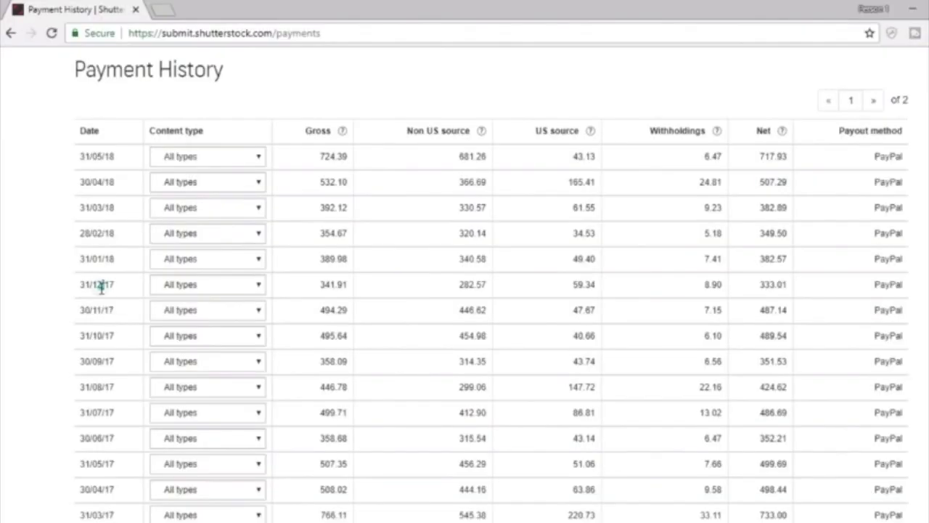
double_click(96, 283)
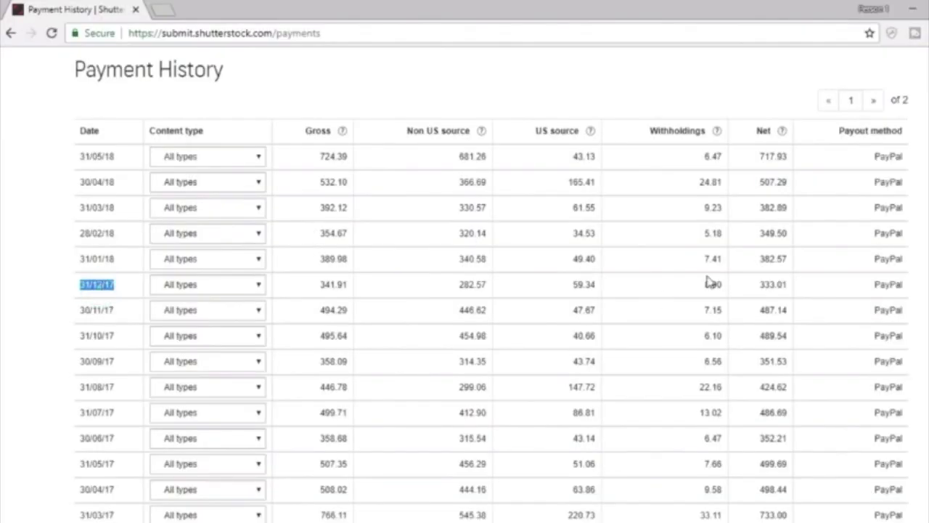
double_click(773, 284)
scroll(774, 285, down, 1)
scroll(774, 285, down, 3)
scroll(774, 286, up, 2)
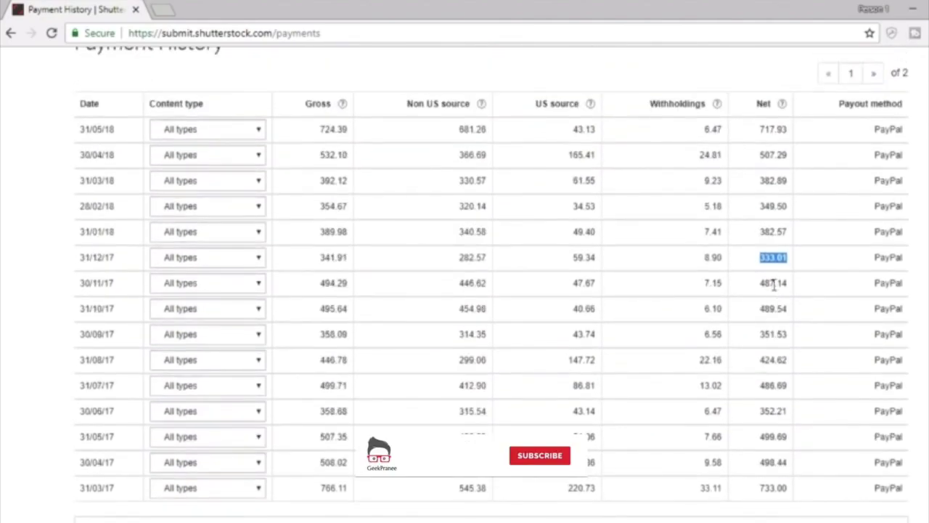
double_click(877, 182)
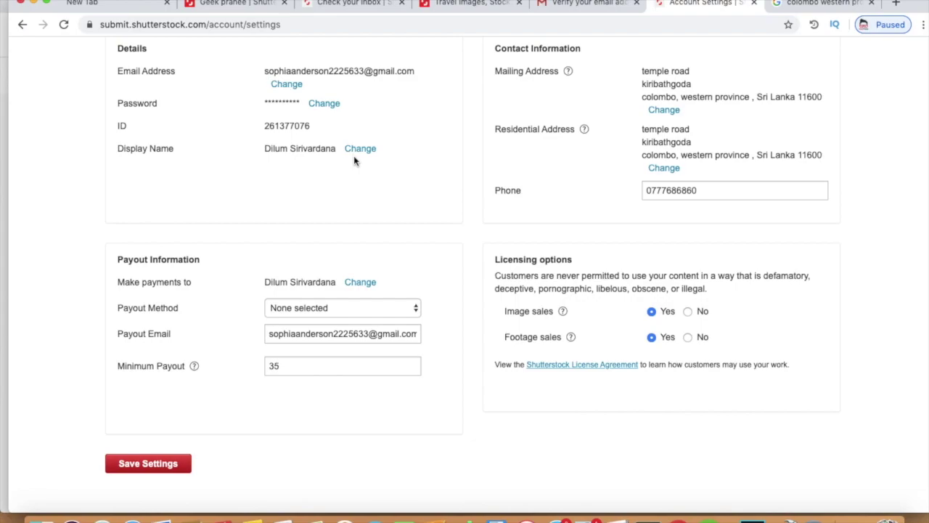
Step: Switch to the Travel images tab and scroll through the travel photo results
scroll(353, 156, up, 4)
scroll(354, 161, down, 2)
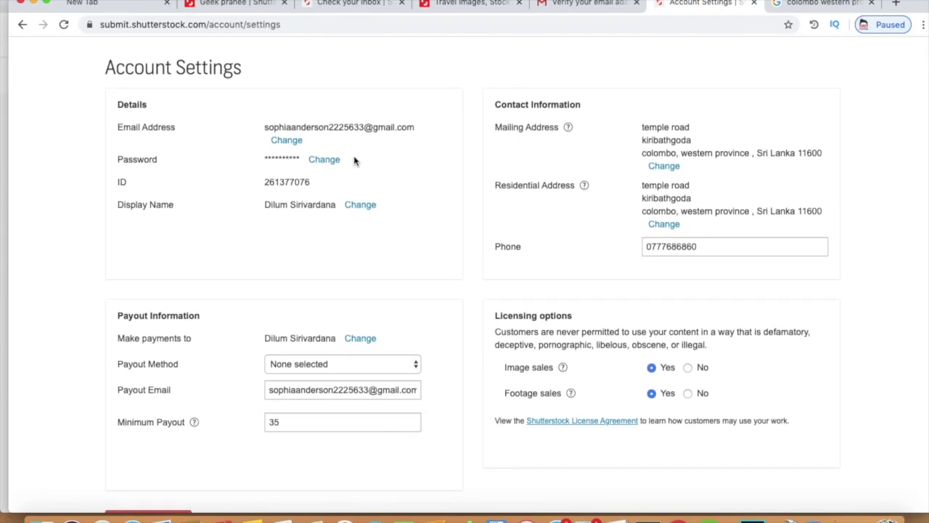
scroll(354, 160, down, 5)
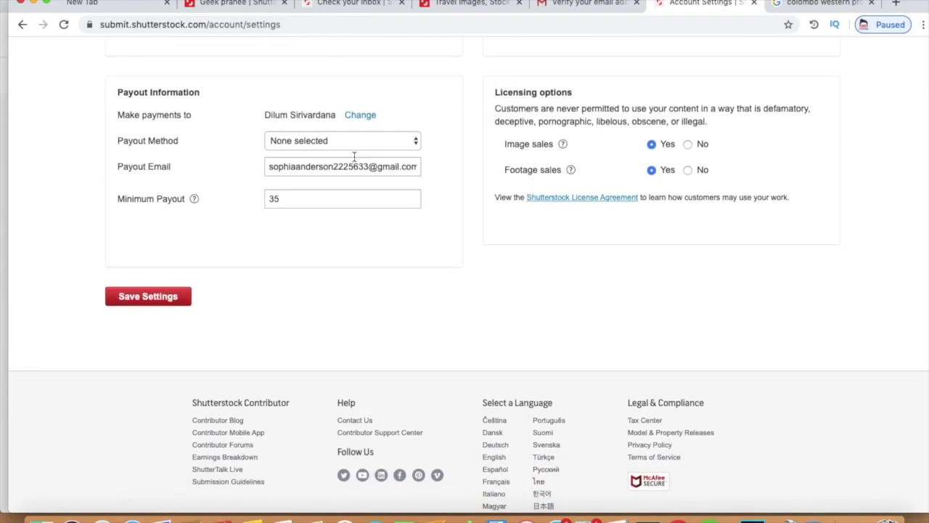
scroll(354, 157, up, 1)
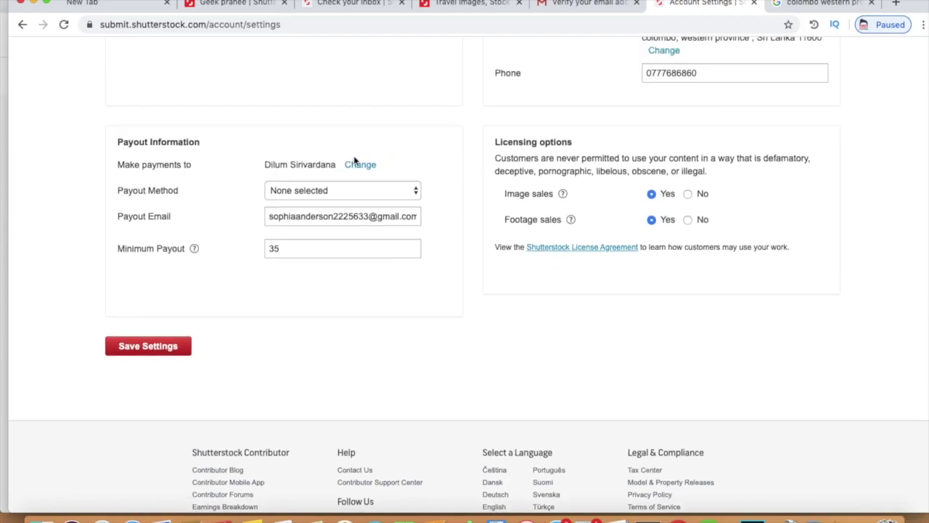
click(430, 10)
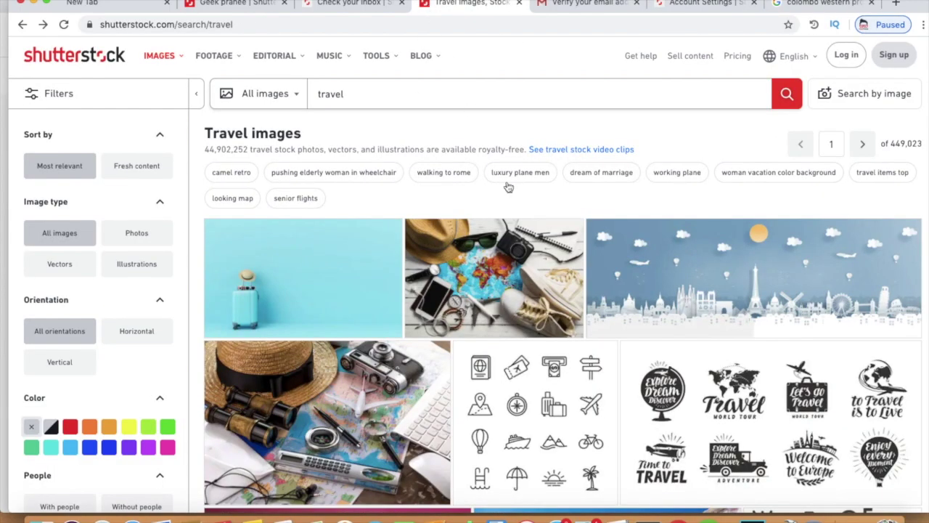
scroll(519, 209, down, 3)
scroll(518, 209, down, 7)
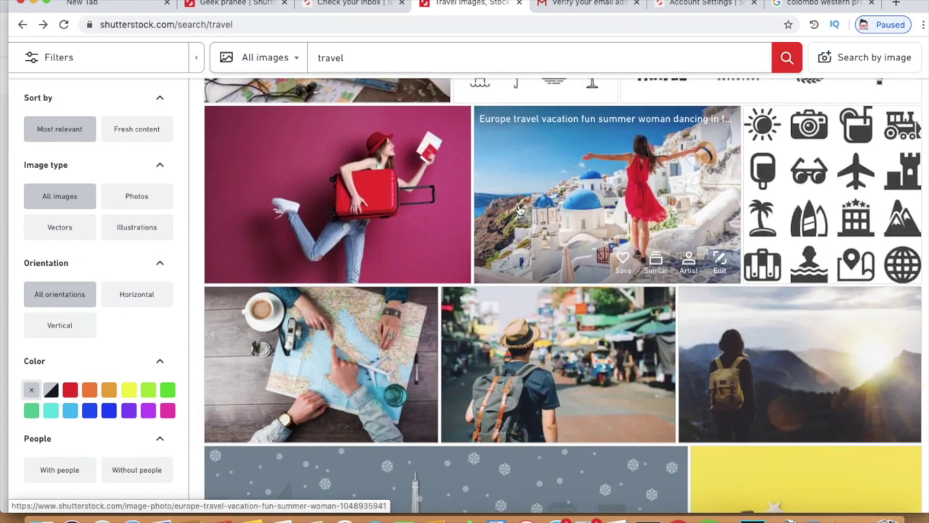
scroll(519, 209, down, 3)
scroll(519, 209, down, 6)
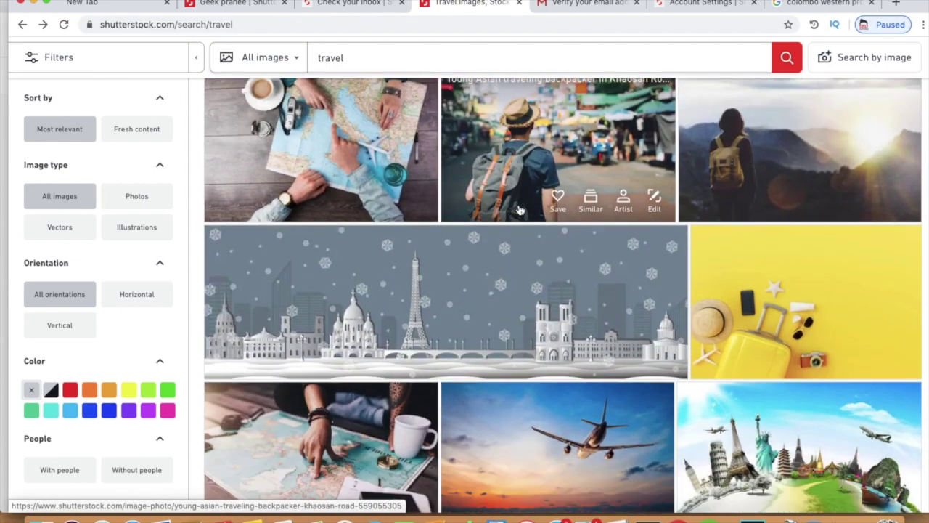